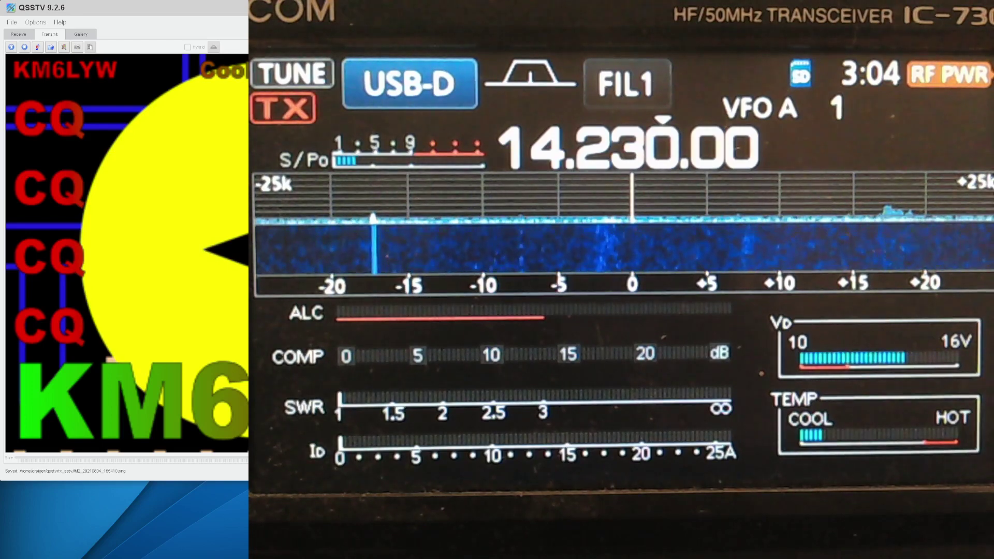
Switch from QSSTV to the Adobe Reader window showing Patrons.pdf
{"action": "key", "text": "alt+Tab"}
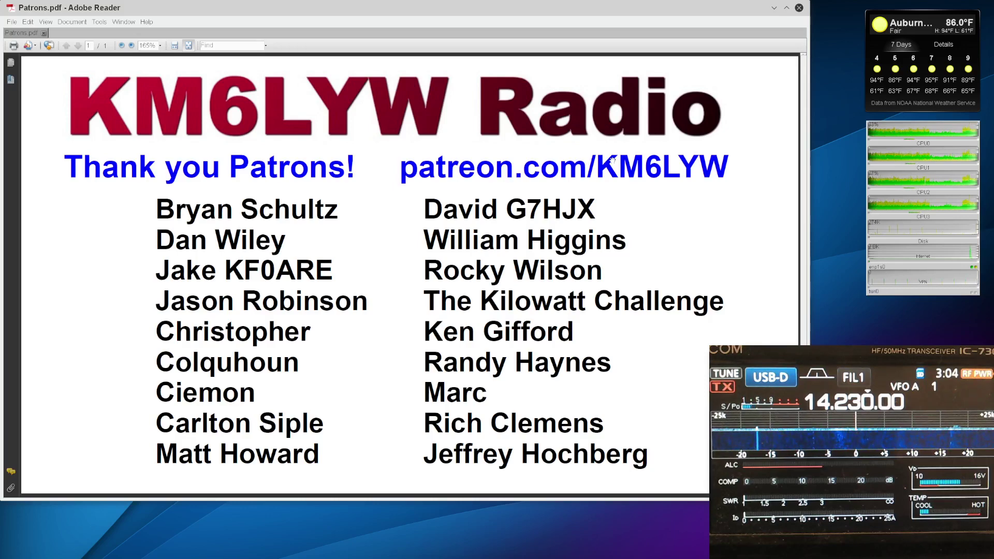
Minimize Adobe Reader to reveal QSSTV's Pac-Man CQ transmit image
{"action": "left_click", "coordinate": [774, 8]}
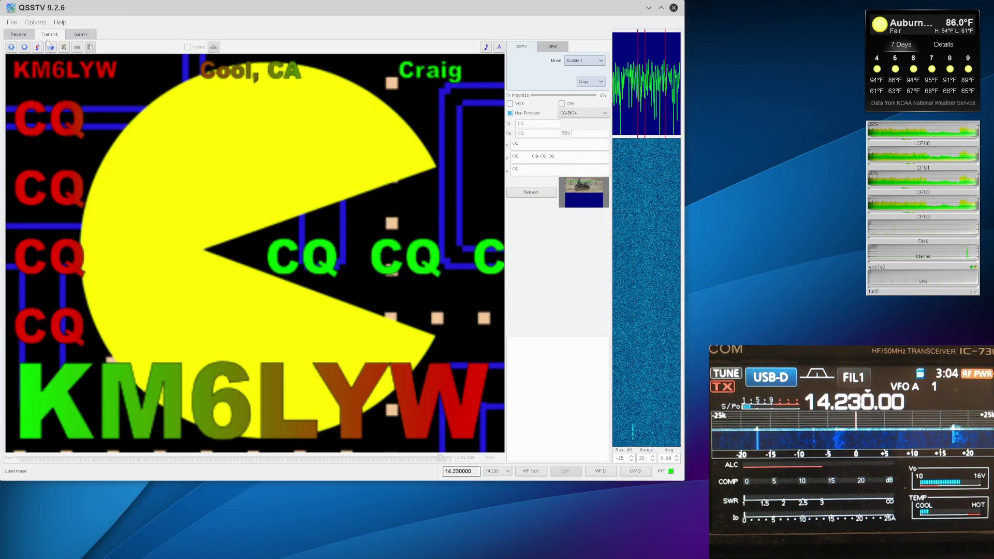
{"action": "left_click", "coordinate": [23, 35]}
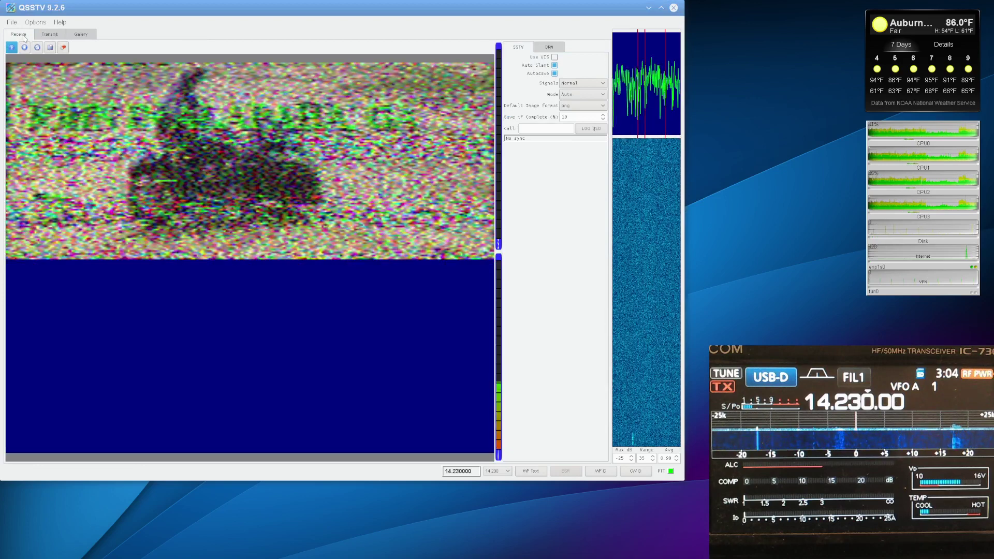
{"action": "left_click", "coordinate": [49, 34]}
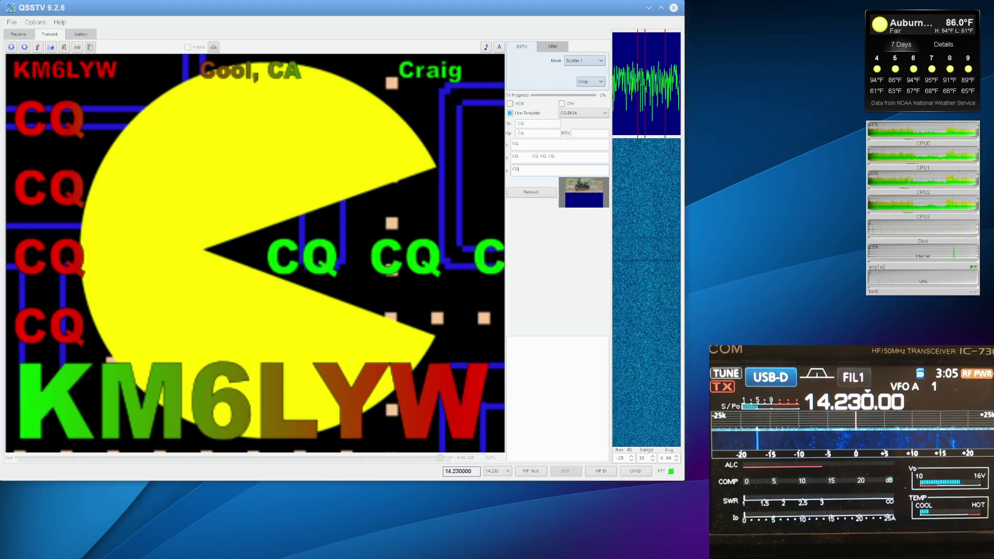
In Konsole, clear the screen and run sudo apt-get install qsstv
{"action": "key", "text": "alt+Tab"}
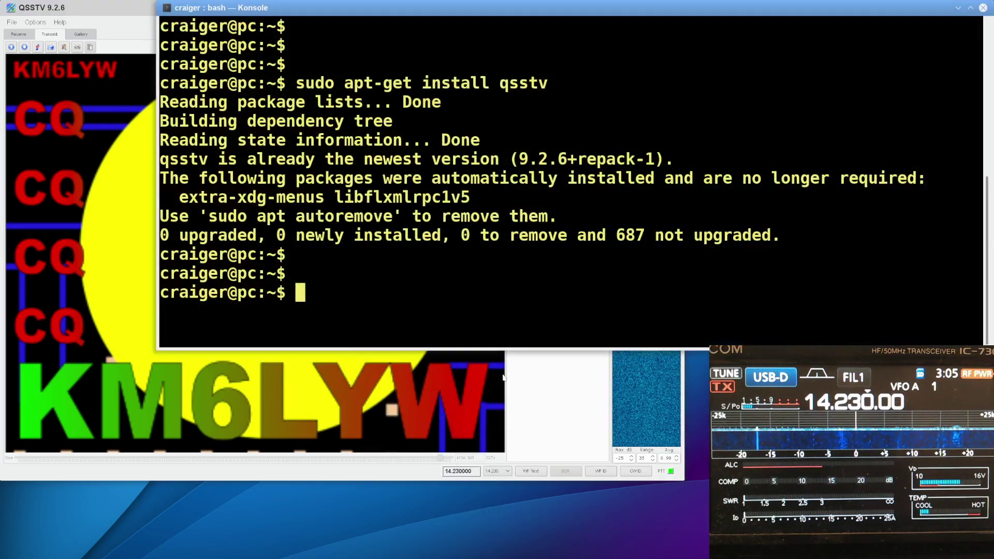
{"action": "type", "text": "clear"}
{"action": "key", "text": "Return"}
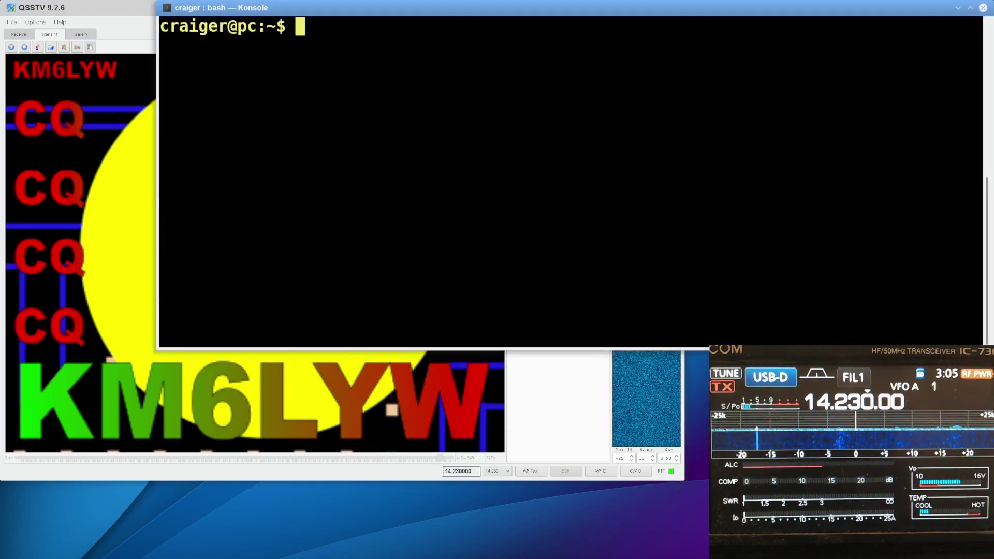
{"action": "key", "text": "Return"}
{"action": "key", "text": "Return"}
{"action": "key", "text": "Return"}
{"action": "type", "text": "su"}
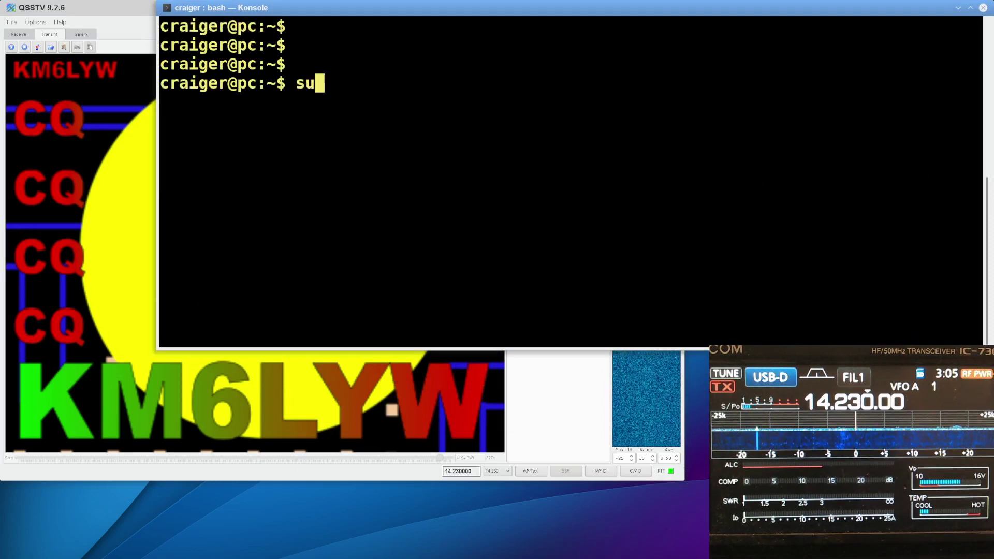
{"action": "type", "text": "do apt-get inste"}
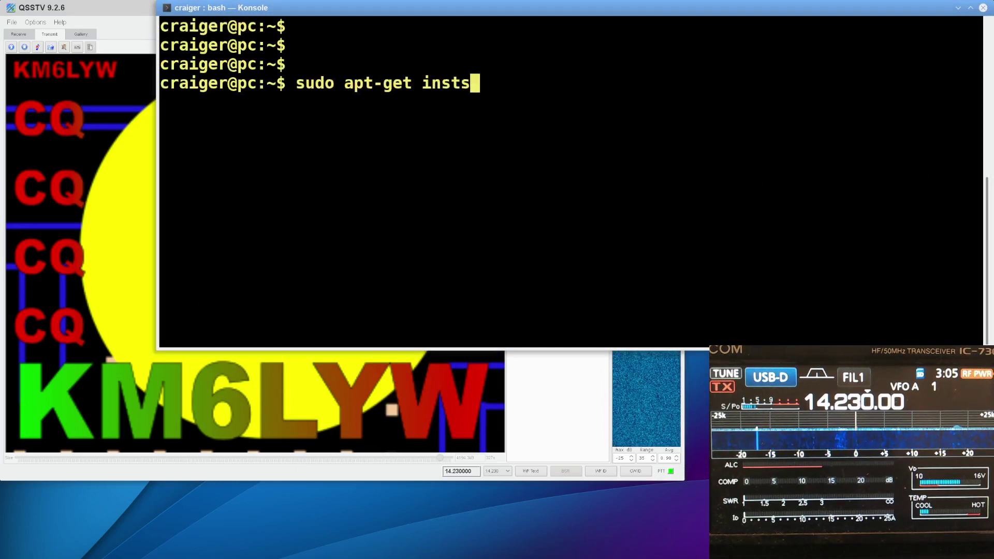
{"action": "key", "text": "BackSpace"}
{"action": "type", "text": "all qsstv"}
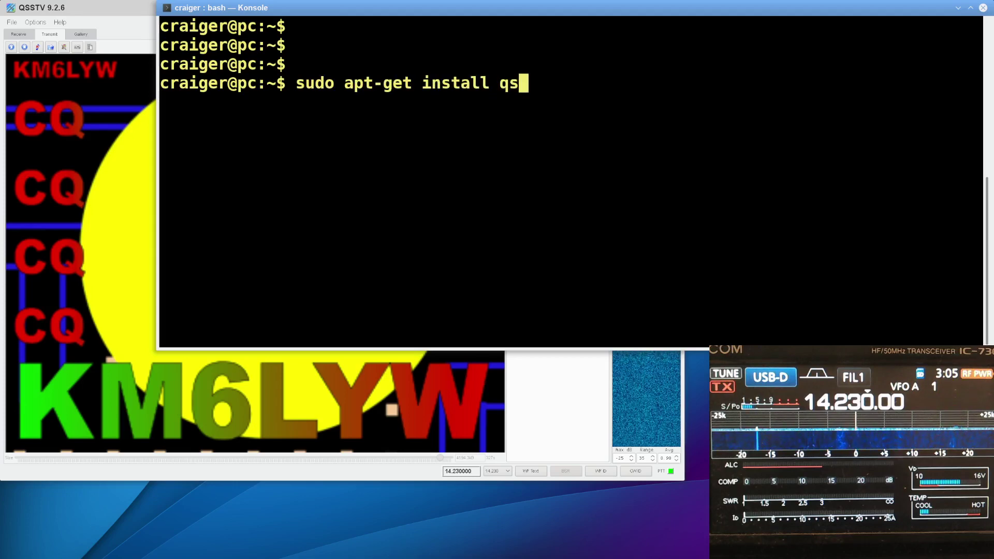
{"action": "key", "text": "Return"}
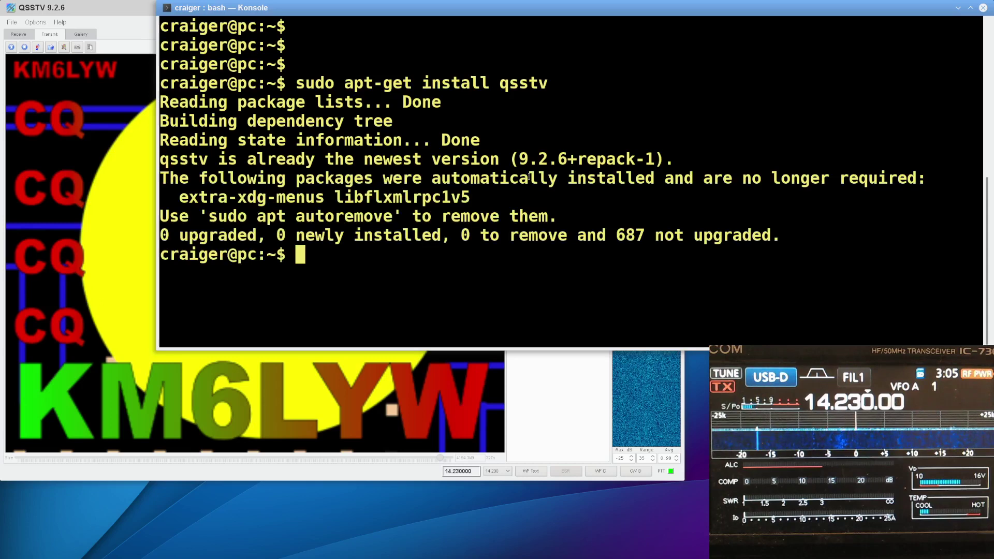
Check the line showing qsstv 9.2.6 is already newest, then minimize Konsole
{"action": "triple_click", "coordinate": [529, 159]}
{"action": "left_click", "coordinate": [660, 160]}
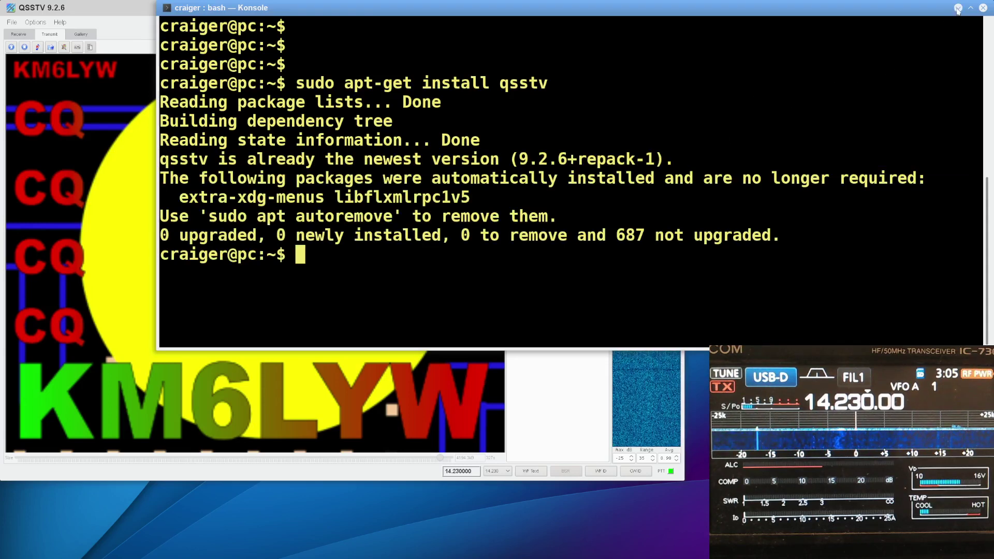
{"action": "key", "text": "Return"}
{"action": "key", "text": "Return"}
{"action": "type", "text": "q"}
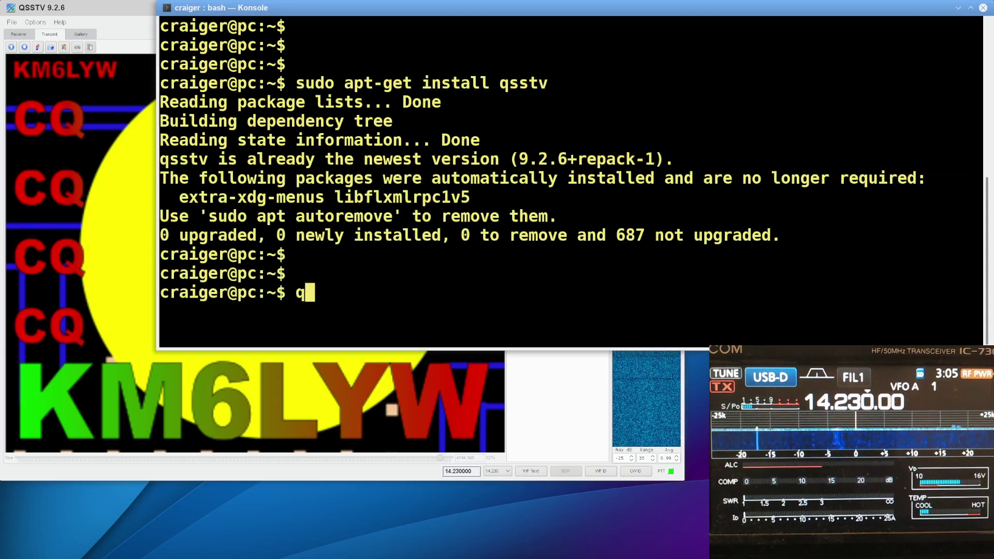
{"action": "type", "text": "sstv"}
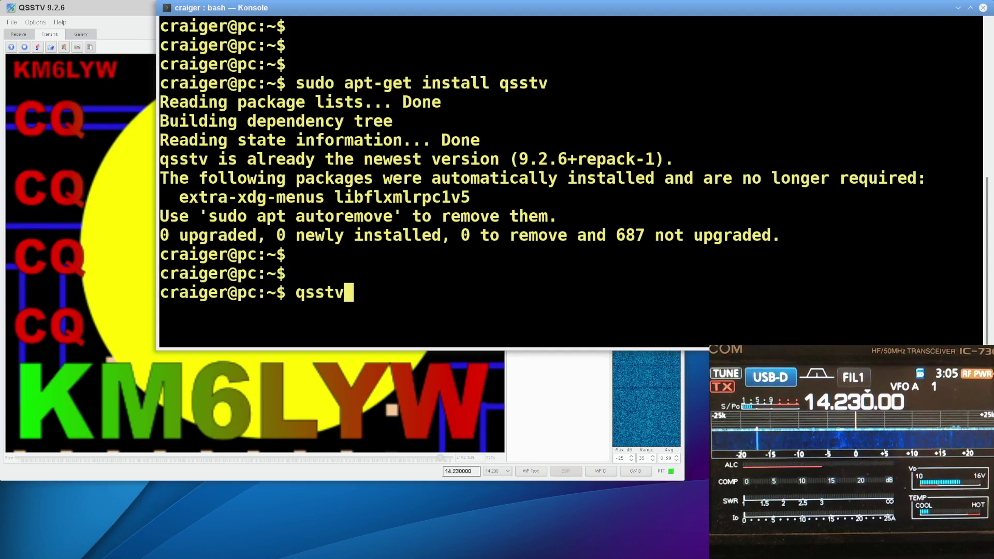
{"action": "key", "text": "BackSpace"}
{"action": "key", "text": "BackSpace"}
{"action": "key", "text": "BackSpace"}
{"action": "key", "text": "BackSpace"}
{"action": "key", "text": "BackSpace"}
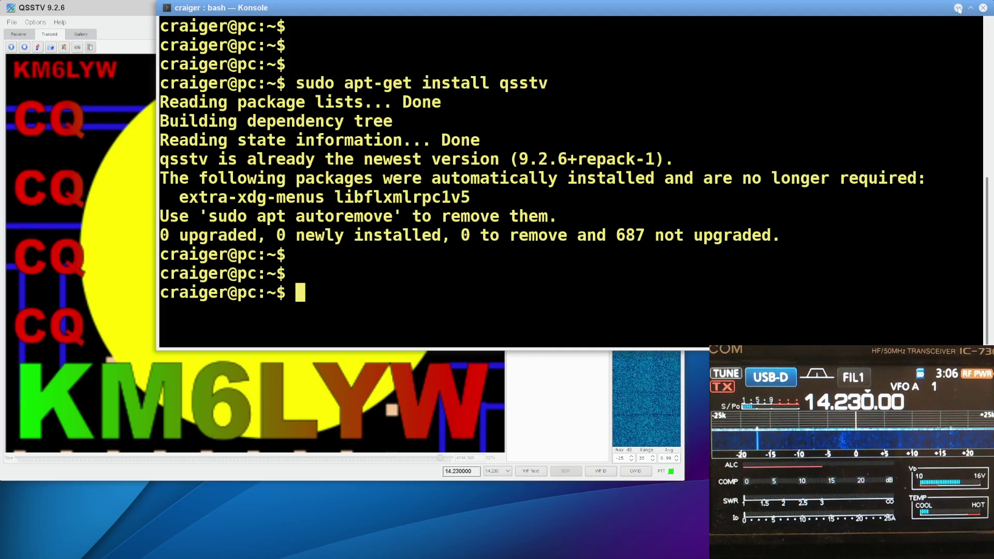
{"action": "left_click", "coordinate": [959, 9]}
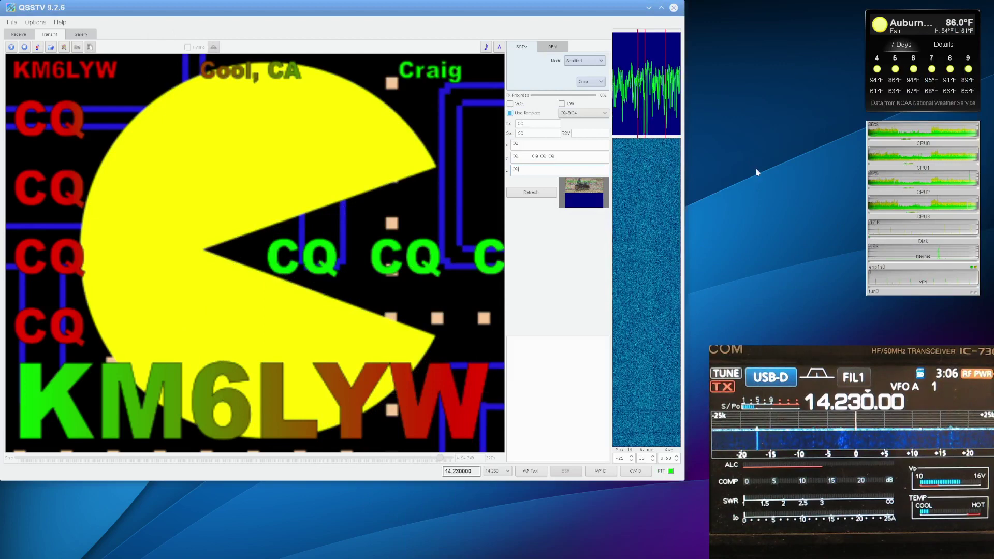
Look at the Receive view, then go back to the Transmit view
{"action": "left_click", "coordinate": [18, 33]}
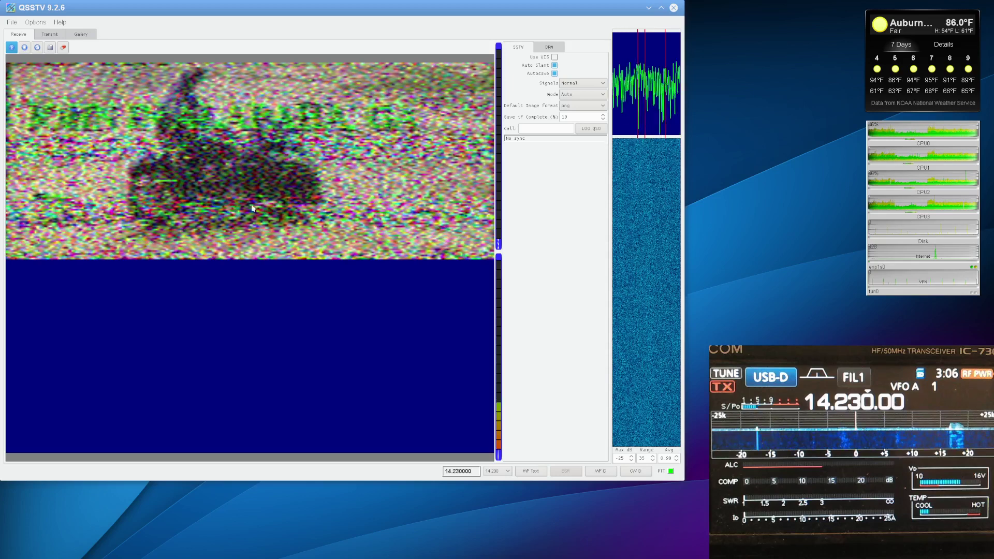
{"action": "left_click", "coordinate": [49, 33]}
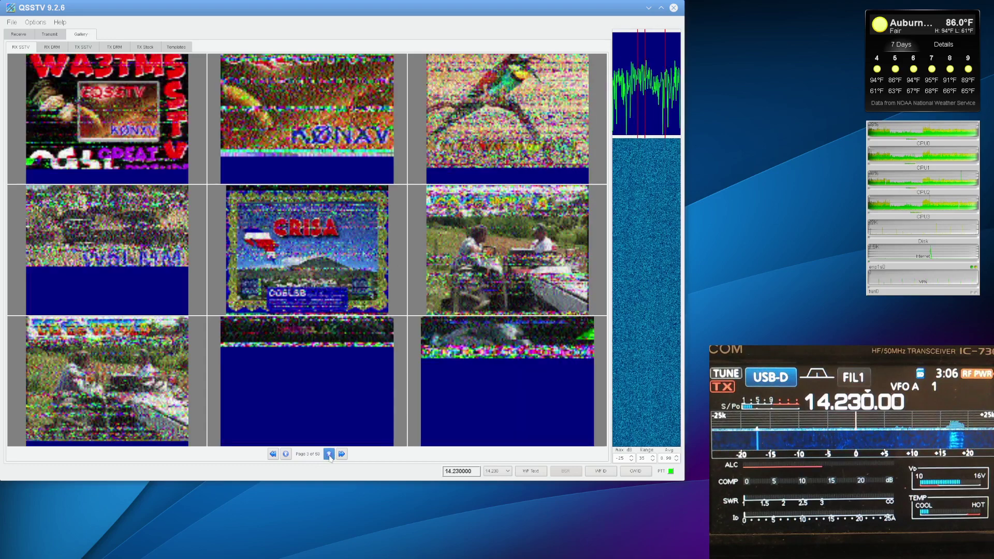
Page the gallery back to page 2, then forward one page at a time to page 17
{"action": "left_click", "coordinate": [286, 454]}
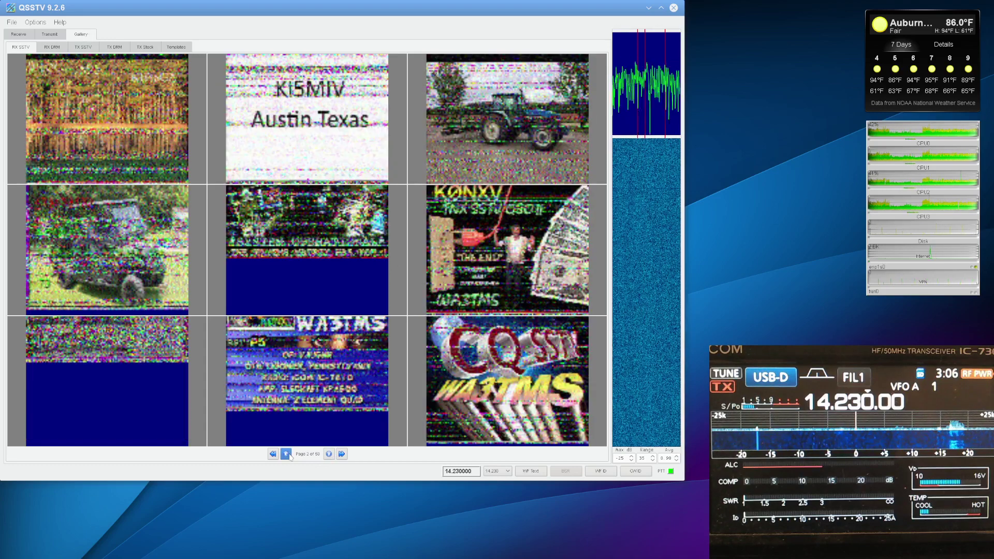
{"action": "left_click", "coordinate": [330, 454]}
{"action": "left_click", "coordinate": [329, 454]}
{"action": "left_click", "coordinate": [329, 454]}
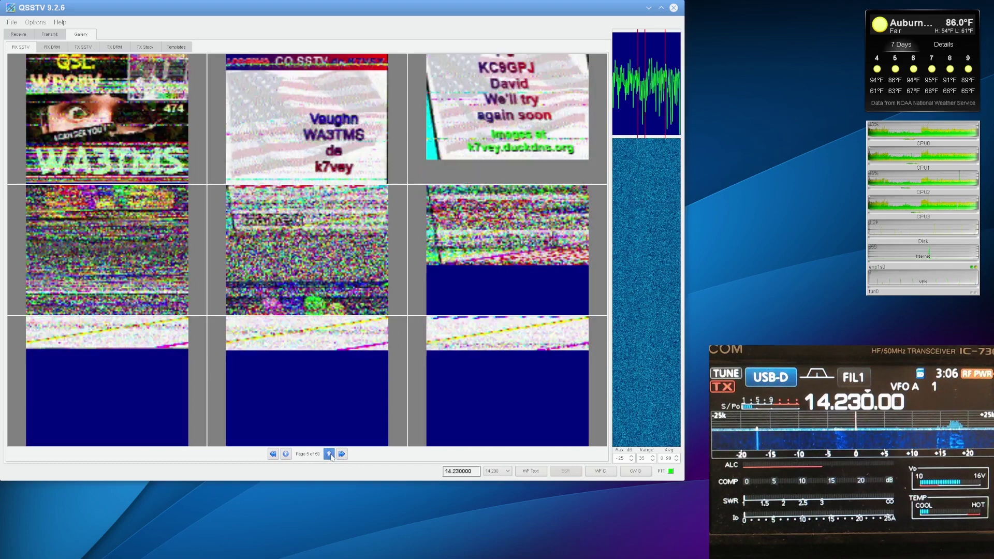
{"action": "left_click", "coordinate": [329, 454]}
{"action": "left_click", "coordinate": [329, 454]}
{"action": "left_click", "coordinate": [329, 454]}
{"action": "left_click", "coordinate": [329, 454]}
{"action": "left_click", "coordinate": [329, 454]}
{"action": "left_click", "coordinate": [330, 454]}
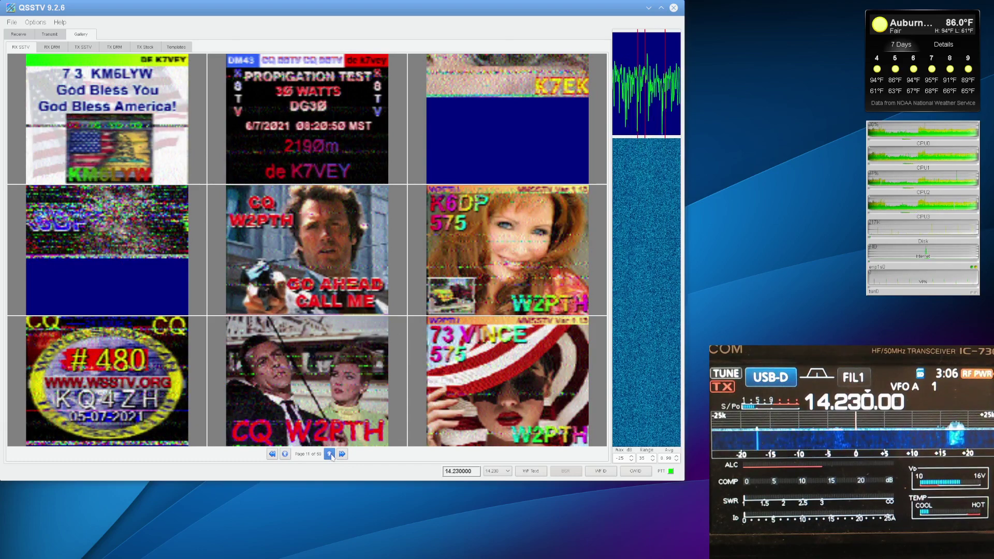
{"action": "left_click", "coordinate": [330, 454]}
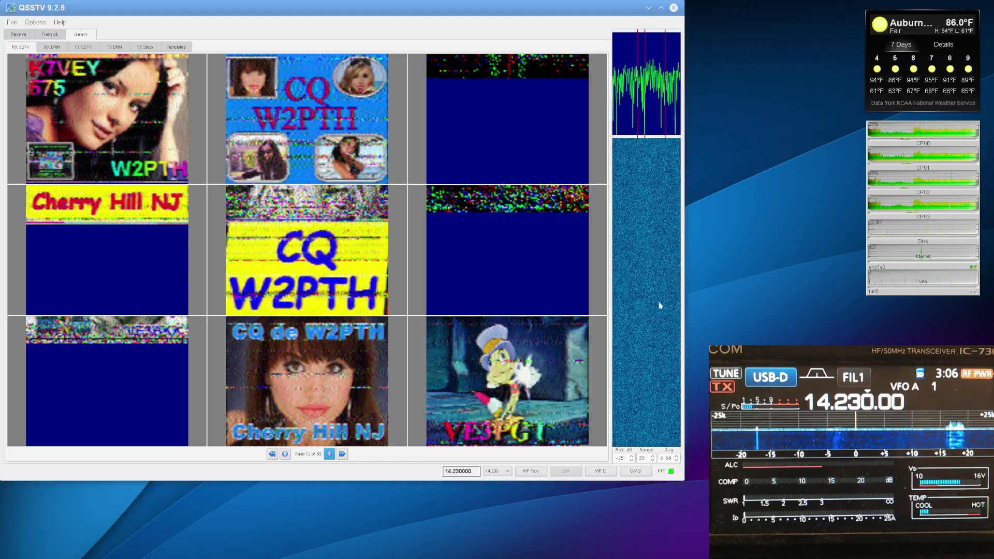
{"action": "left_click", "coordinate": [330, 454]}
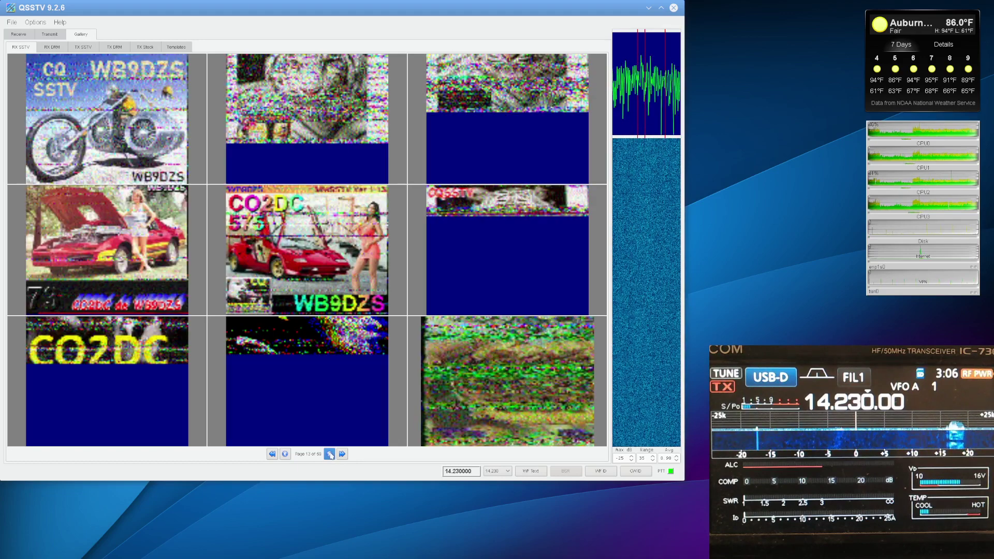
{"action": "left_click", "coordinate": [329, 454]}
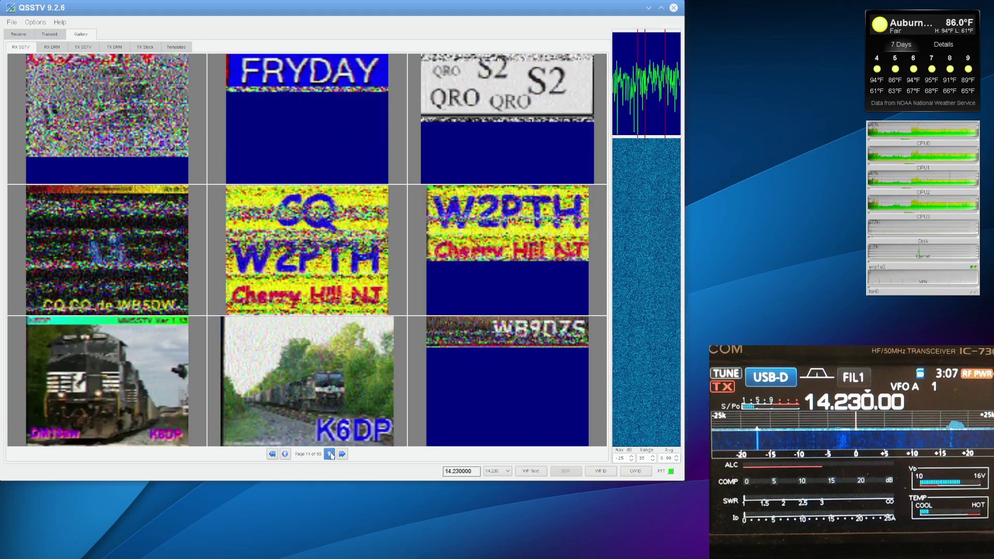
{"action": "left_click", "coordinate": [329, 454]}
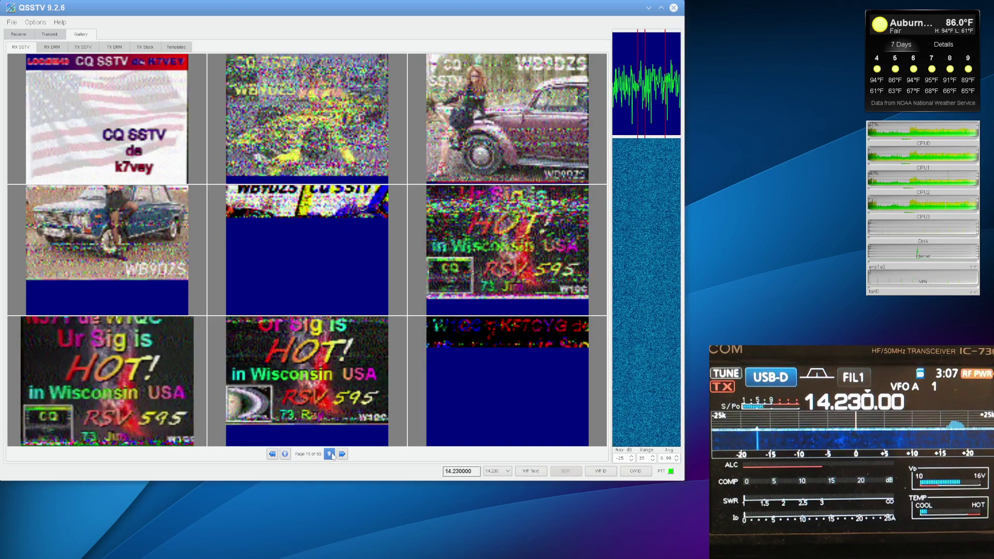
{"action": "left_click", "coordinate": [331, 454]}
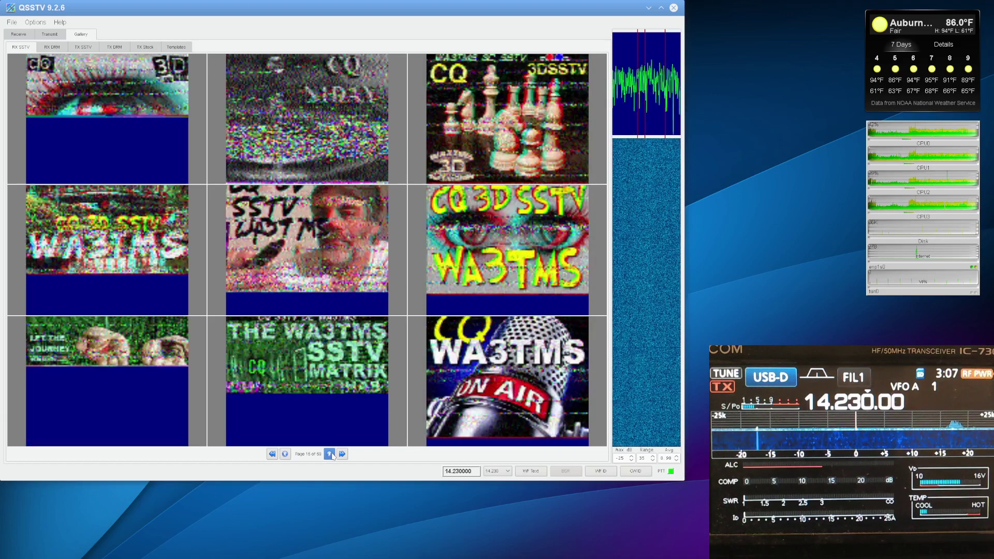
{"action": "left_click", "coordinate": [331, 454]}
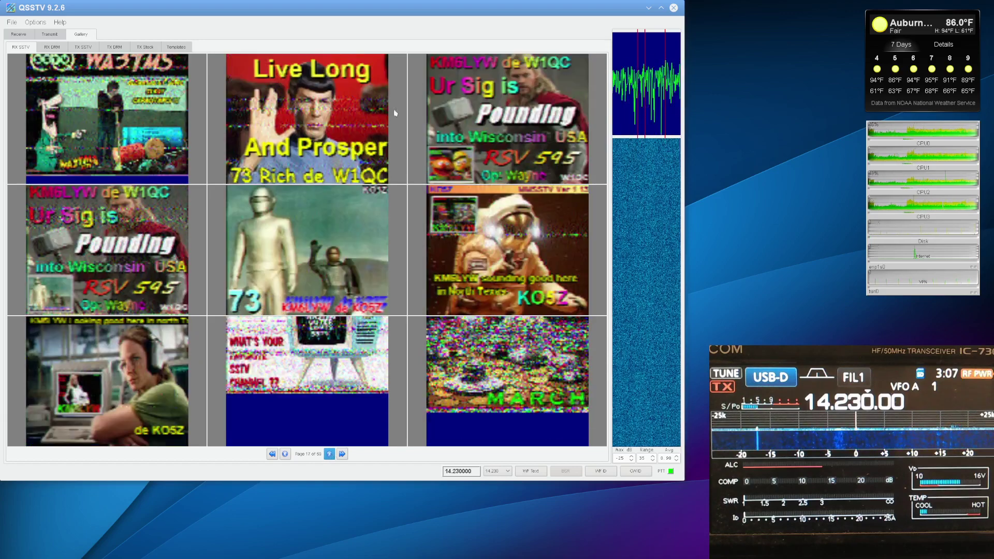
Open the transmit picture in the image editor, enlarged and moved to the left
{"action": "left_click", "coordinate": [50, 34]}
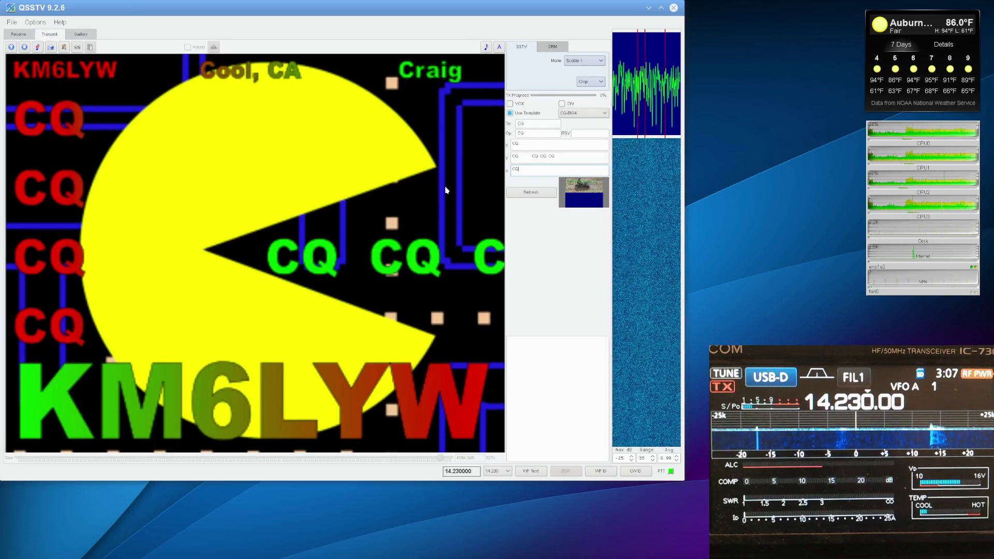
{"action": "right_click", "coordinate": [309, 153]}
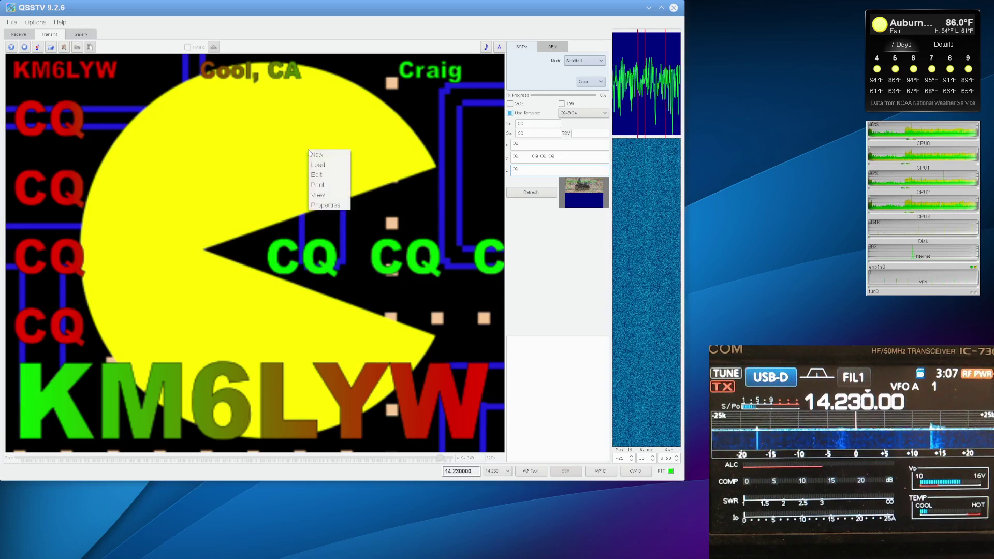
{"action": "left_click", "coordinate": [330, 178]}
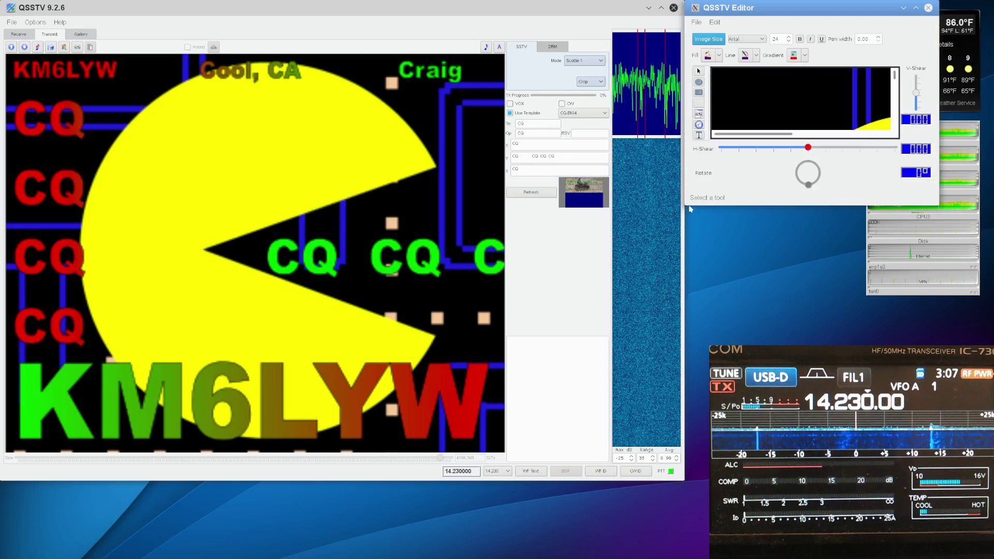
{"action": "left_click_drag", "start_coordinate": [687, 204], "coordinate": [280, 418]}
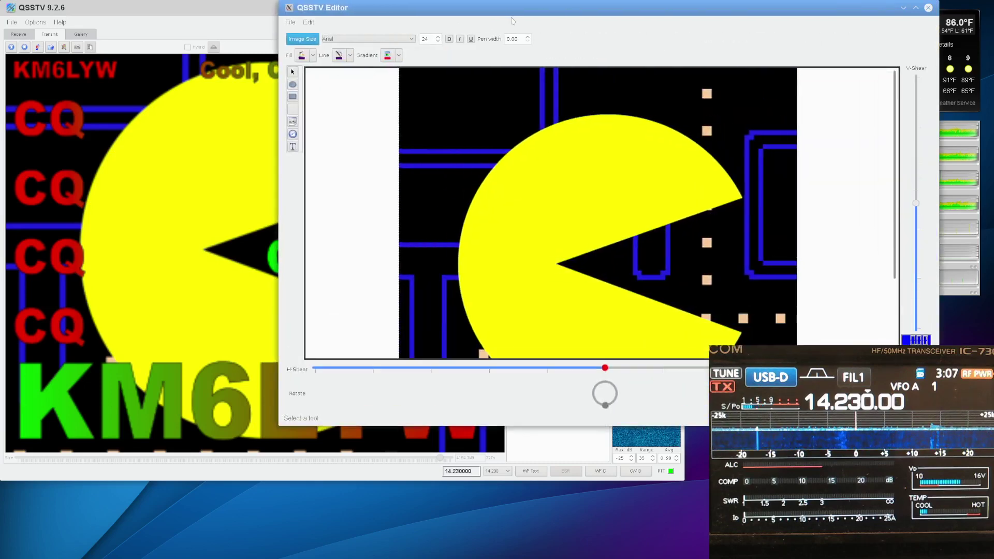
{"action": "left_click_drag", "start_coordinate": [512, 21], "coordinate": [234, 41]}
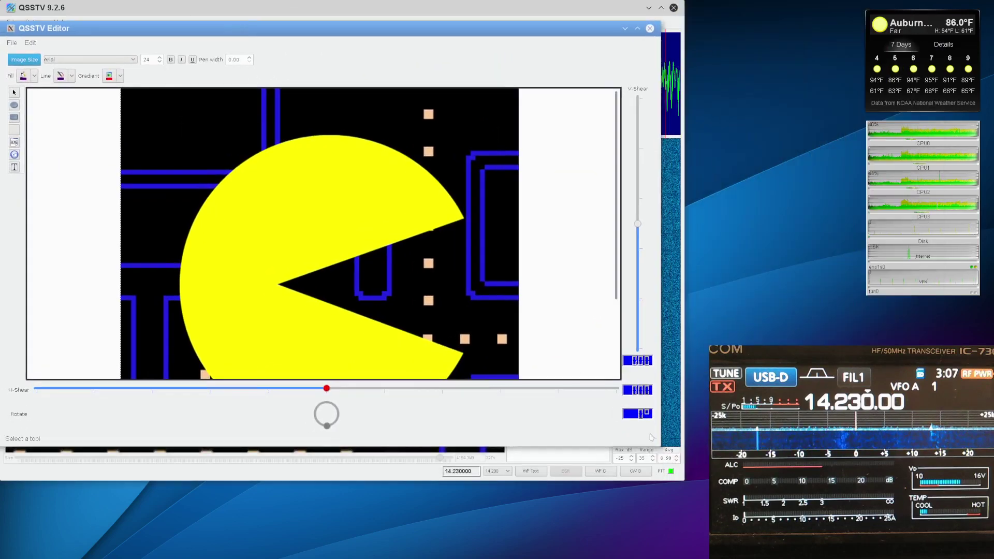
{"action": "left_click_drag", "start_coordinate": [651, 437], "coordinate": [690, 545]}
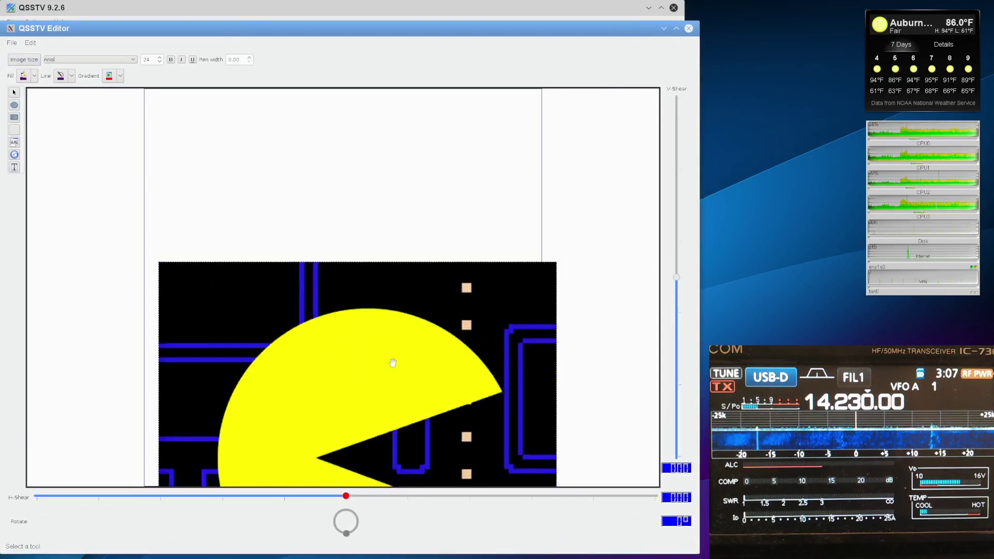
Drag the Pac-Man artwork off the canvas and start a new text item
{"action": "left_click_drag", "start_coordinate": [393, 363], "coordinate": [401, 304]}
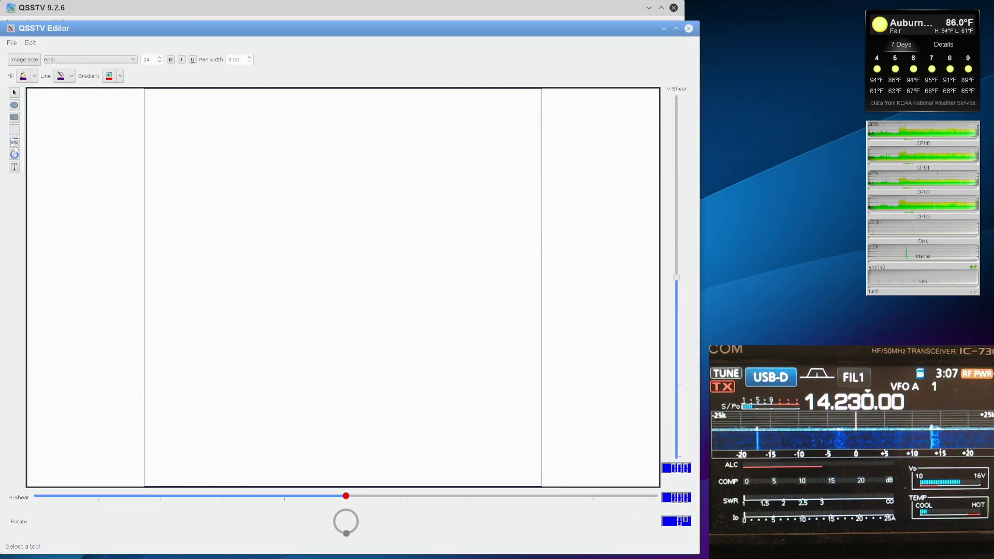
{"action": "left_click", "coordinate": [15, 167]}
{"action": "left_click", "coordinate": [288, 233]}
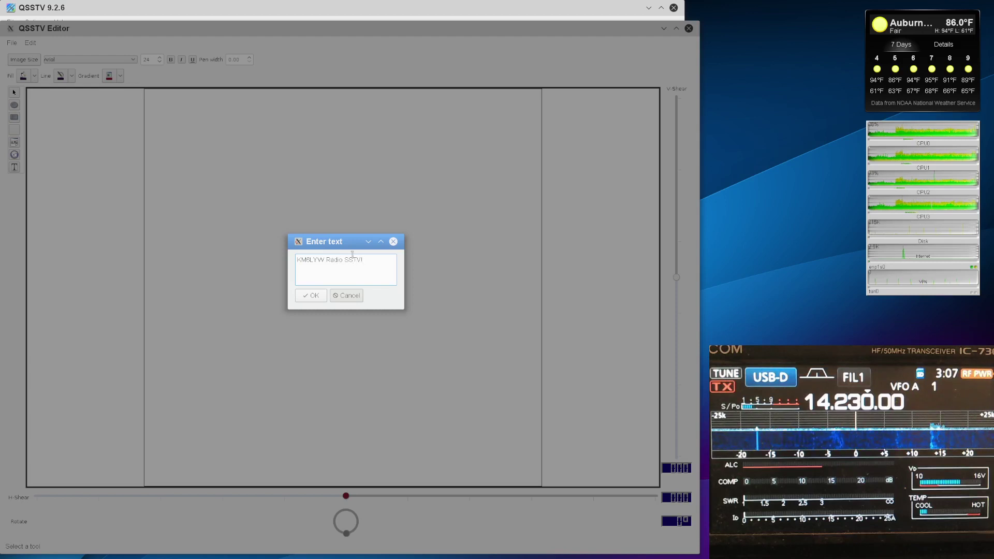
Confirm the banner text: the station callsign followed by 'Radio SSTV!'
{"action": "left_click", "coordinate": [316, 296]}
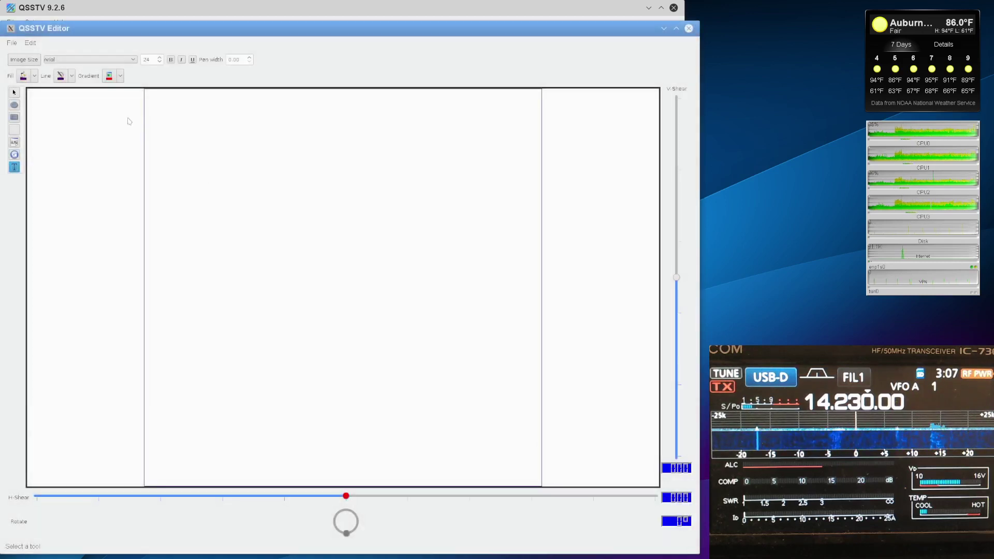
Place the banner near the canvas top and raise its font size to 55
{"action": "left_click", "coordinate": [209, 164]}
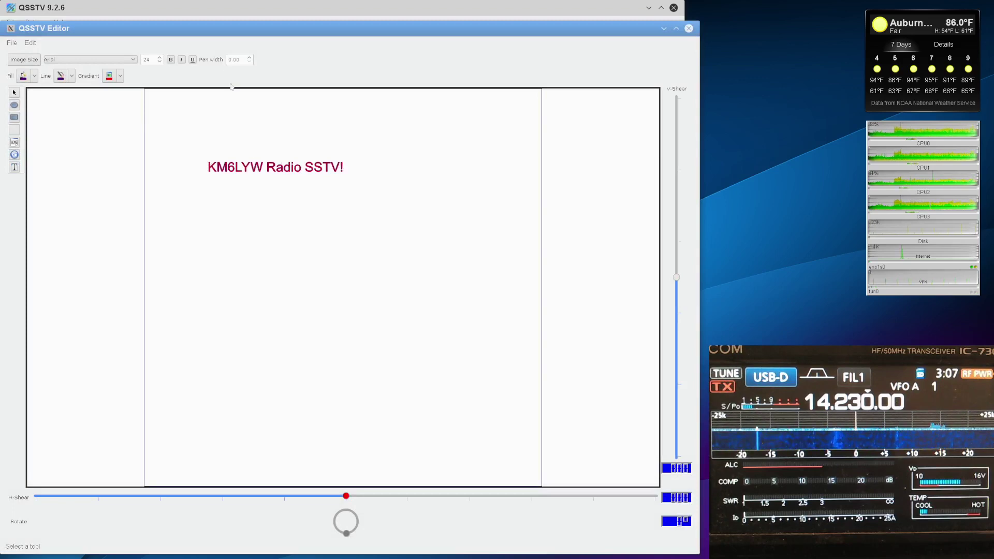
{"action": "left_click", "coordinate": [217, 165]}
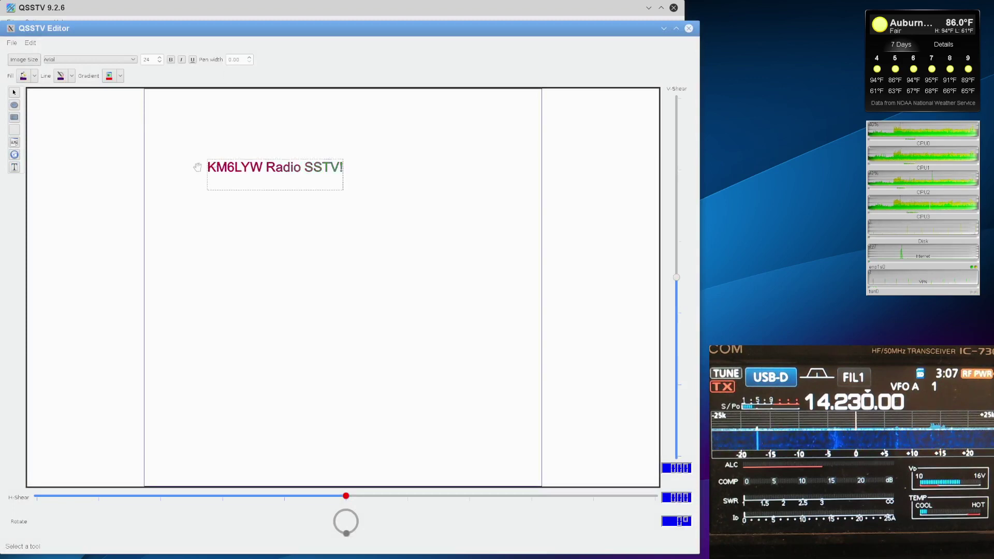
{"action": "left_click", "coordinate": [159, 57]}
{"action": "left_click", "coordinate": [160, 57]}
{"action": "left_click", "coordinate": [160, 57]}
{"action": "left_click", "coordinate": [160, 57]}
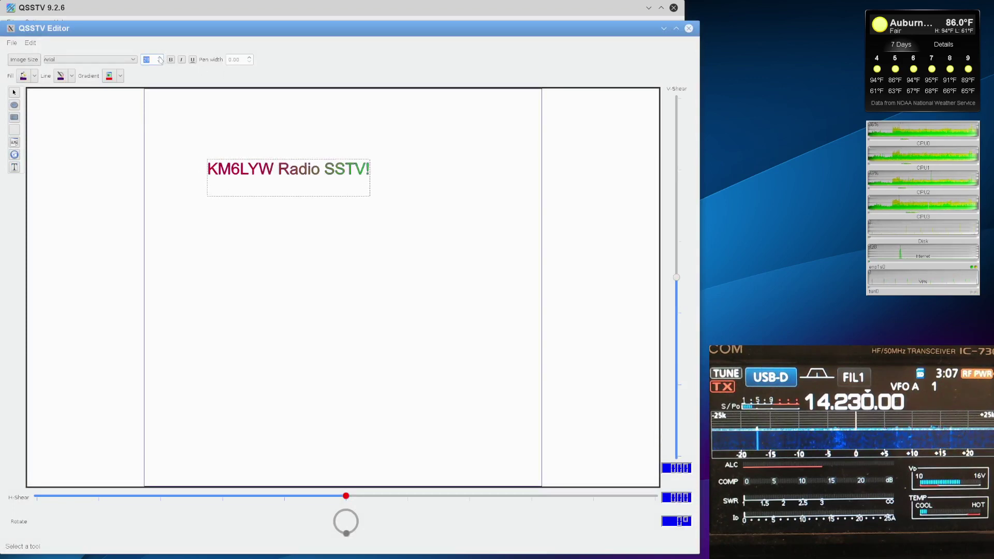
{"action": "left_click", "coordinate": [160, 58]}
{"action": "left_click", "coordinate": [160, 58]}
{"action": "left_click", "coordinate": [160, 57]}
{"action": "left_click", "coordinate": [160, 58]}
{"action": "left_click", "coordinate": [160, 57]}
{"action": "left_click", "coordinate": [160, 57]}
{"action": "left_click", "coordinate": [160, 57]}
{"action": "left_click", "coordinate": [160, 57]}
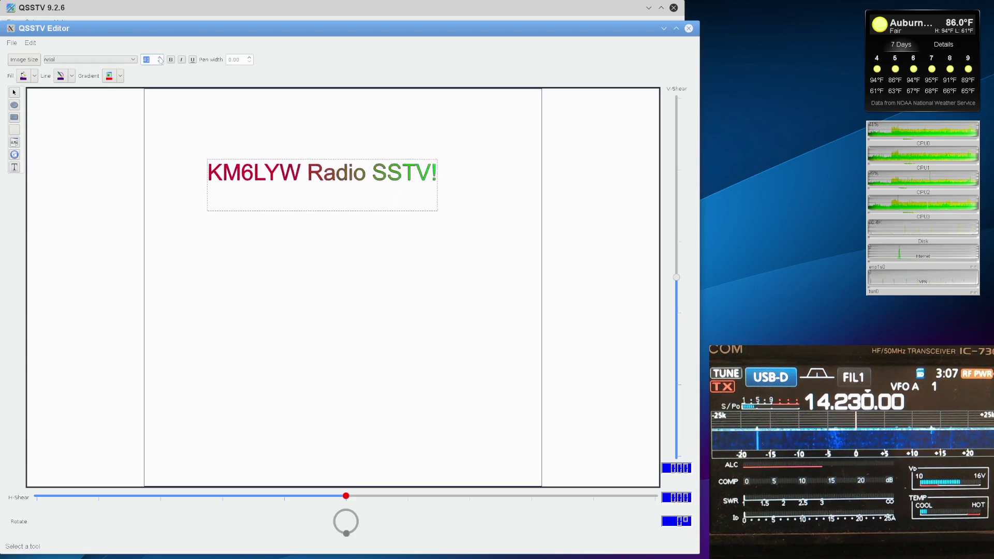
{"action": "left_click", "coordinate": [160, 59]}
{"action": "left_click", "coordinate": [160, 59]}
{"action": "left_click", "coordinate": [160, 59]}
{"action": "left_click", "coordinate": [160, 58]}
{"action": "left_click", "coordinate": [160, 59]}
{"action": "left_click", "coordinate": [160, 58]}
{"action": "left_click", "coordinate": [160, 58]}
{"action": "left_click", "coordinate": [160, 58]}
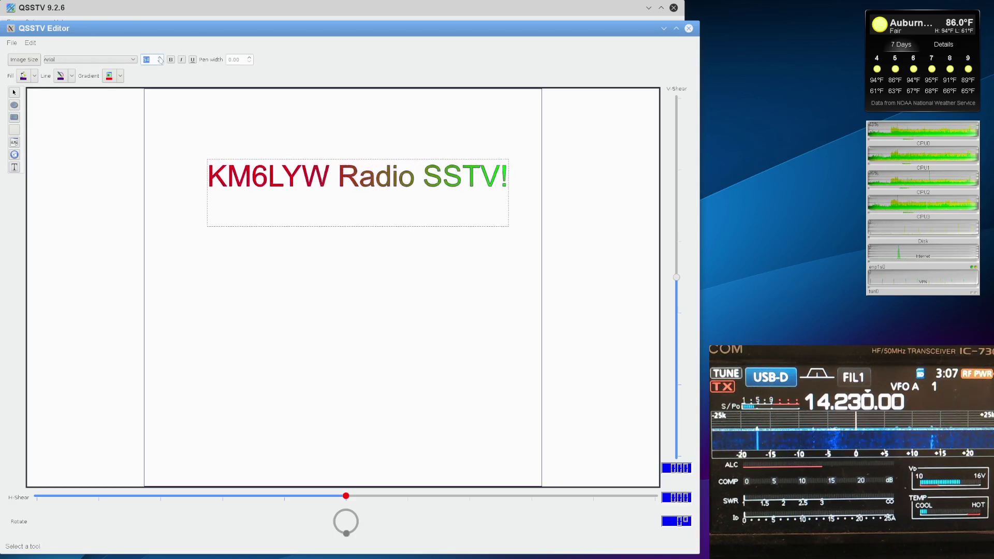
{"action": "left_click", "coordinate": [160, 59]}
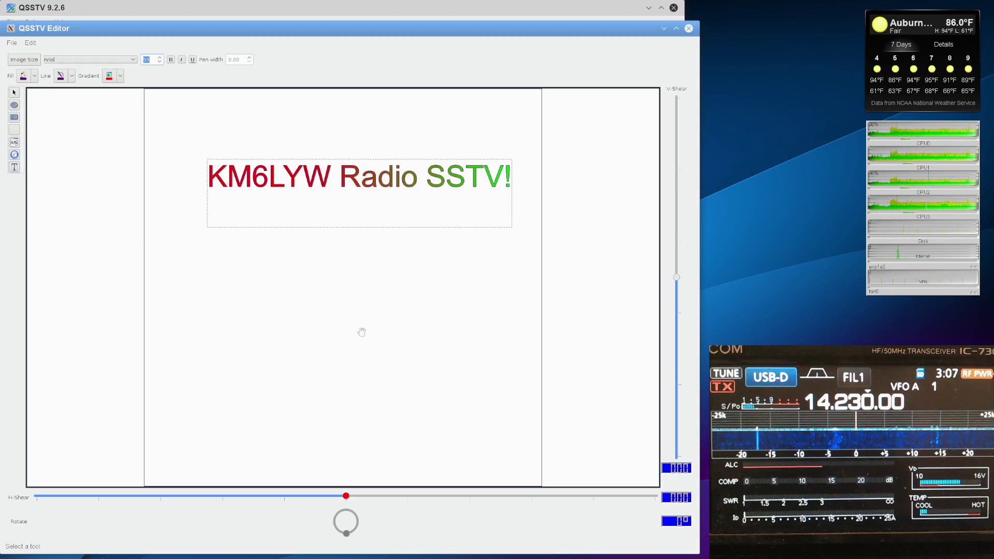
{"action": "left_click", "coordinate": [14, 143]}
Dismiss the picture chooser, then make the banner bold with a 4.00 pen-width outline
{"action": "left_click", "coordinate": [289, 305]}
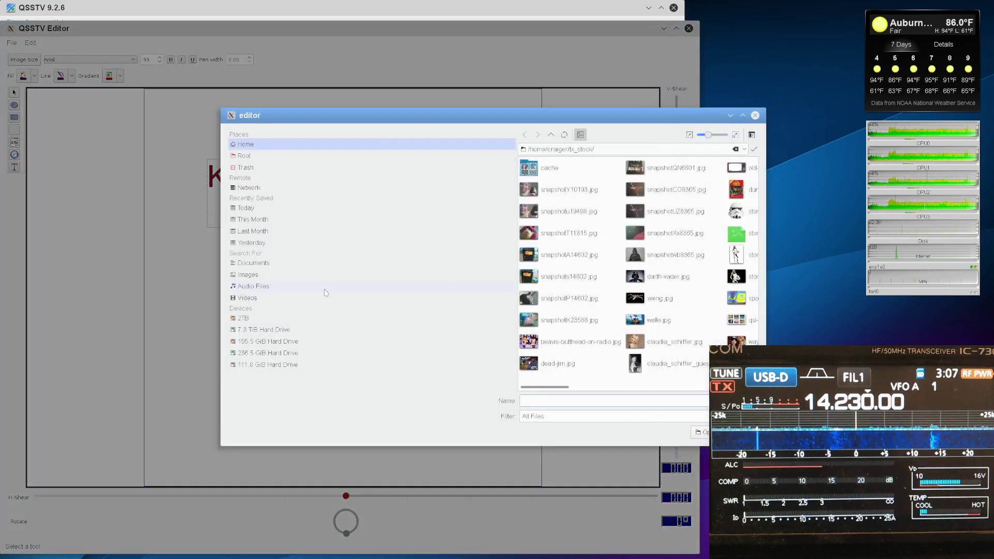
{"action": "left_click", "coordinate": [755, 115]}
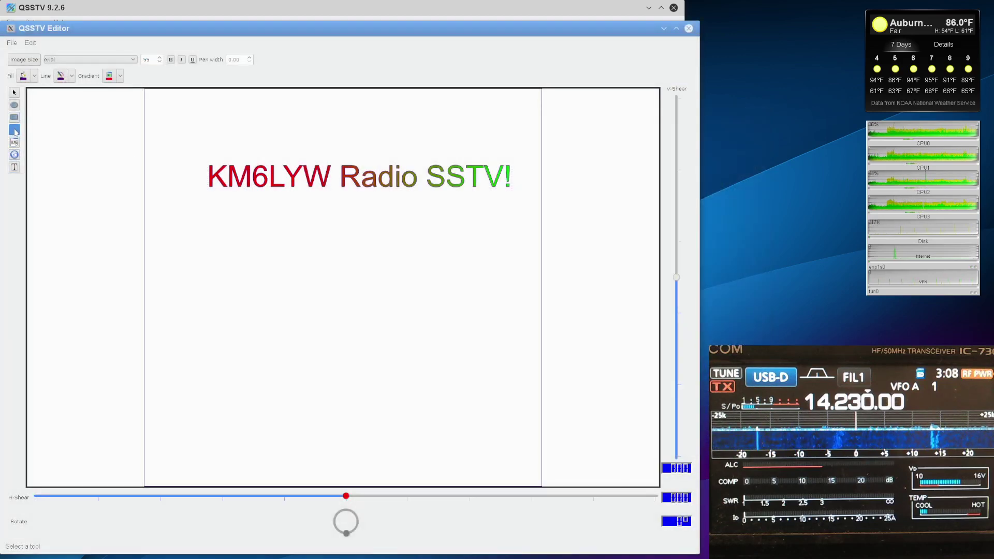
{"action": "left_click_drag", "start_coordinate": [388, 323], "coordinate": [429, 323]}
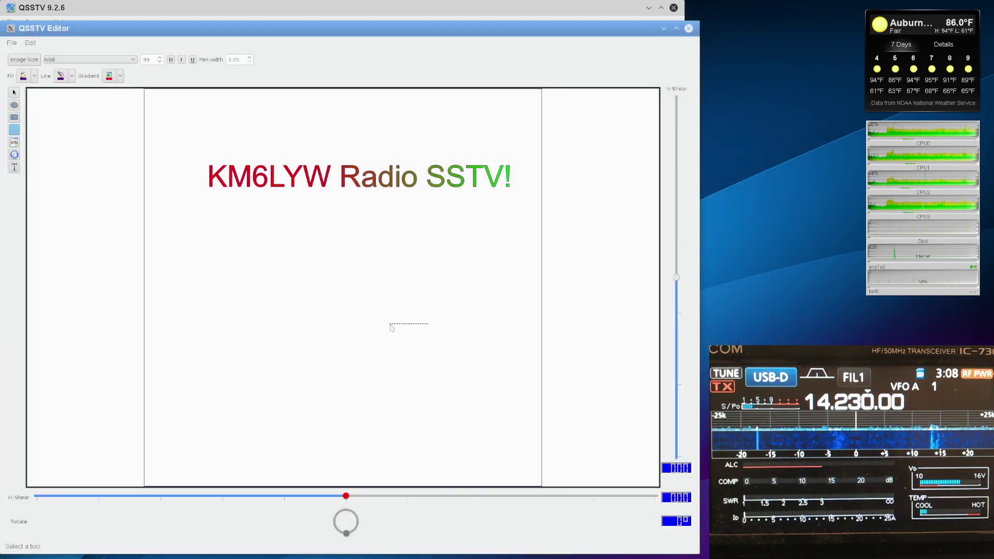
{"action": "left_click", "coordinate": [331, 168]}
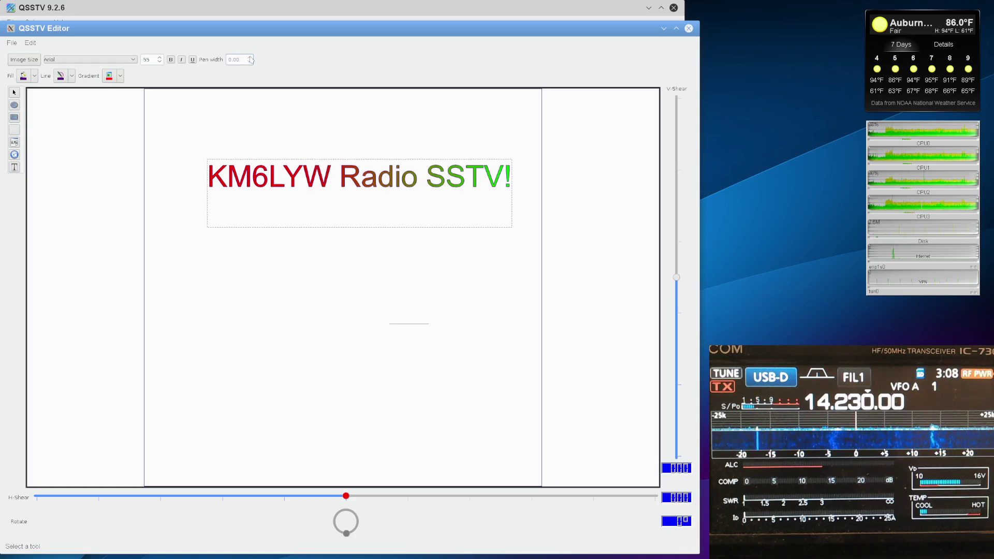
{"action": "scroll", "coordinate": [250, 59], "scroll_direction": "up", "scroll_amount": 4}
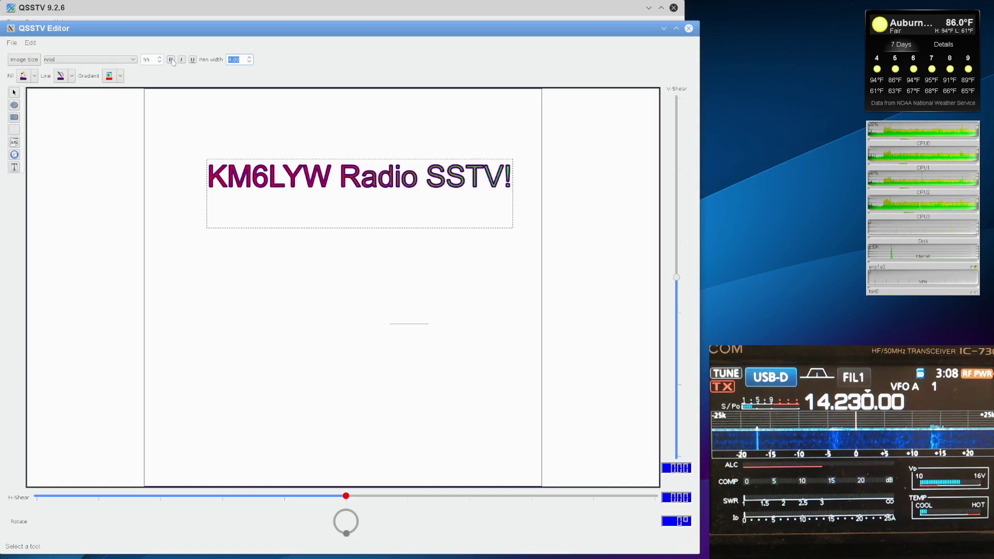
{"action": "left_click", "coordinate": [171, 59]}
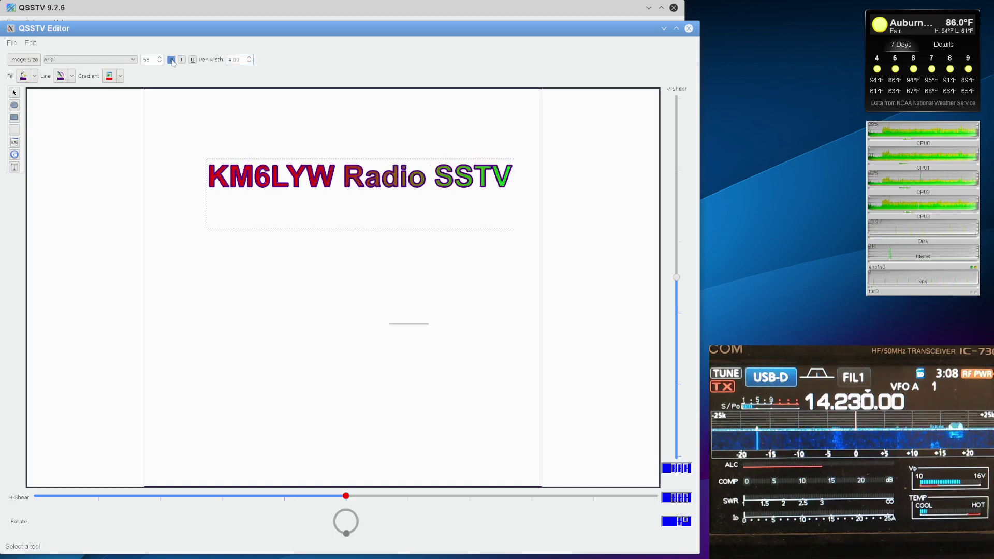
Draw a large grey rectangle below the banner
{"action": "left_click", "coordinate": [15, 154]}
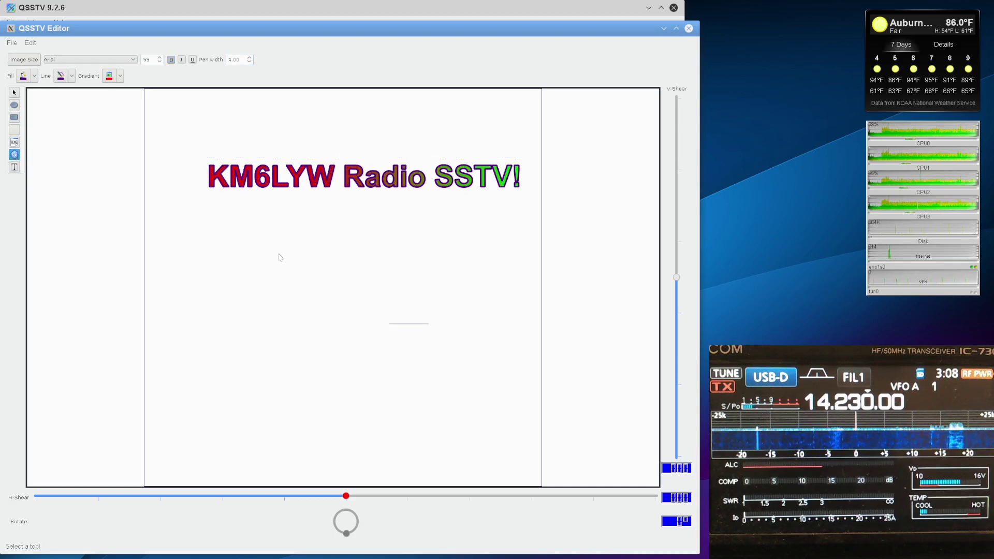
{"action": "left_click", "coordinate": [268, 240]}
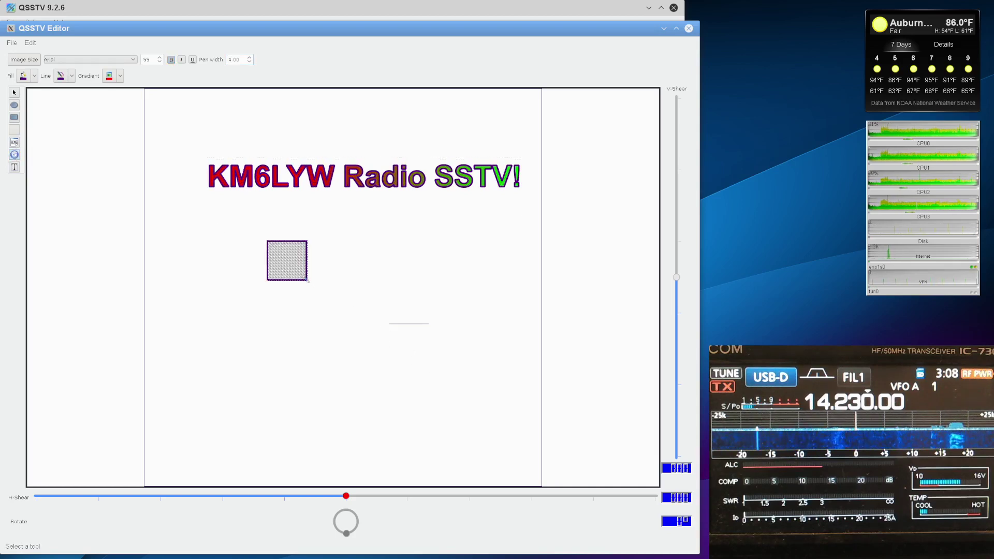
{"action": "left_click_drag", "start_coordinate": [307, 281], "coordinate": [470, 414]}
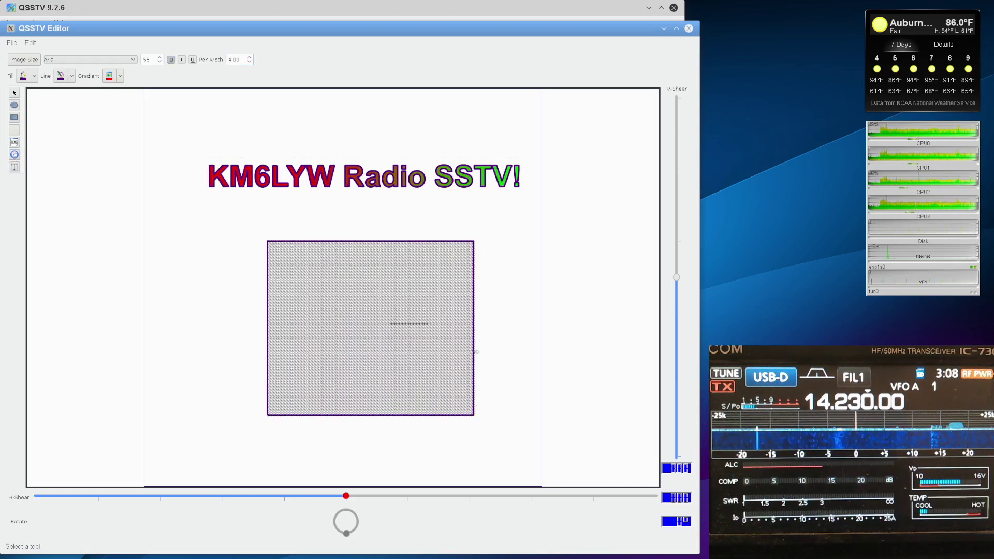
{"action": "left_click_drag", "start_coordinate": [375, 290], "coordinate": [424, 275]}
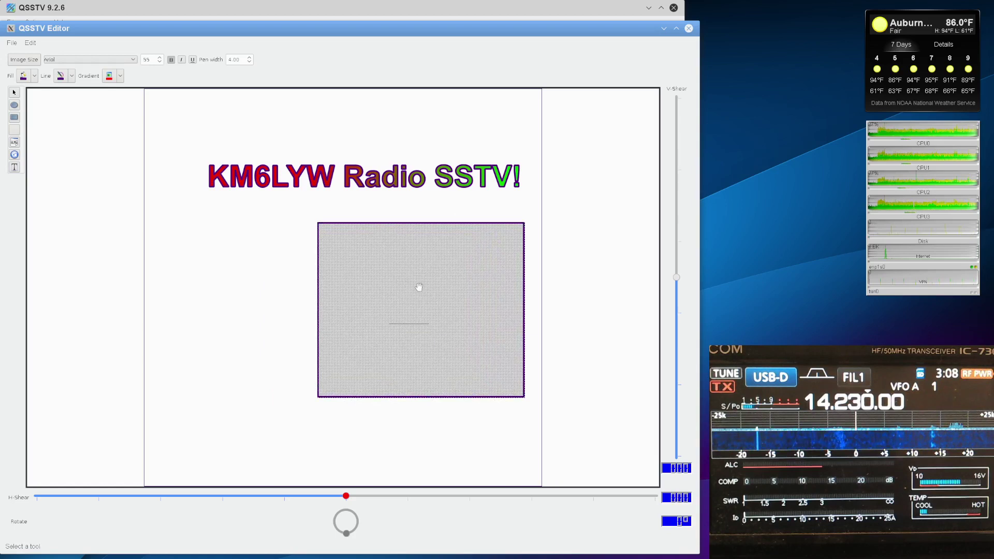
Close the image editor without running any File menu command, returning to the transmit picture
{"action": "left_click", "coordinate": [12, 43]}
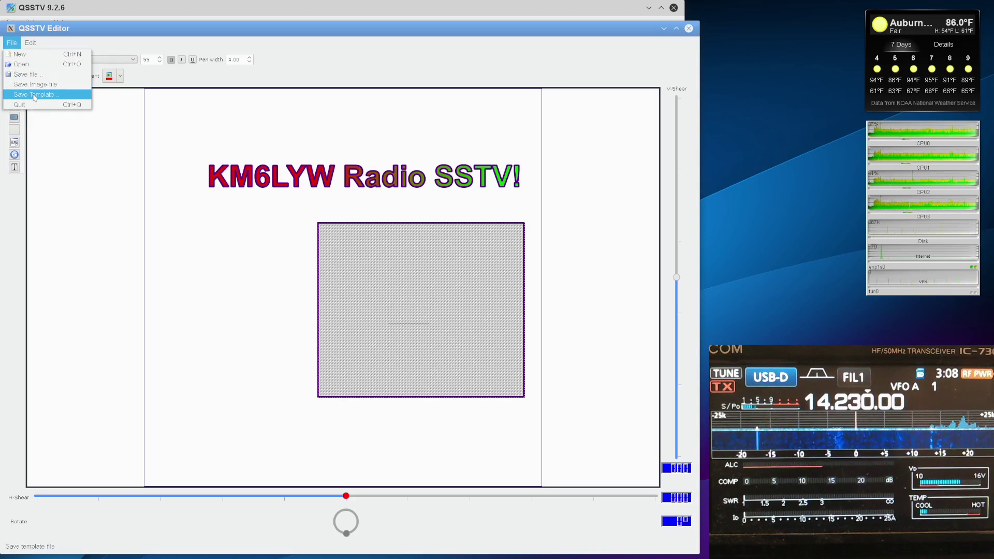
{"action": "key", "text": "Escape"}
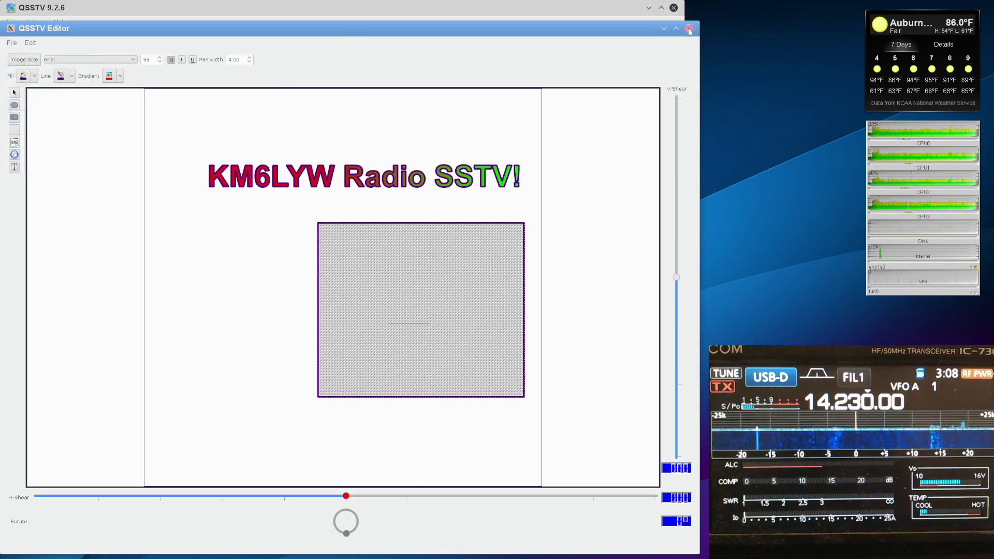
{"action": "left_click", "coordinate": [689, 30]}
Close the template editor and apply the CQ-BIG4 template after briefly trying CQ-BIG5
{"action": "left_click", "coordinate": [457, 298]}
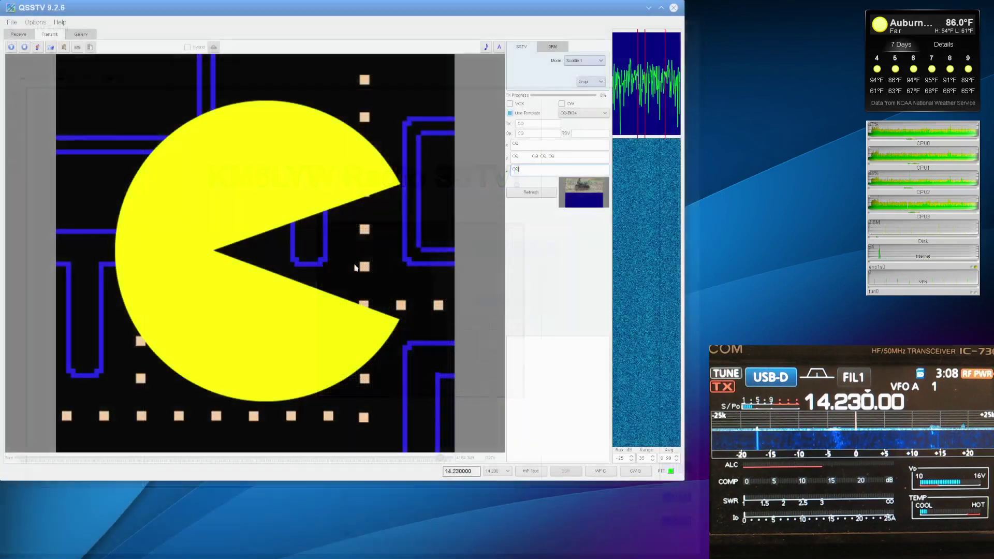
{"action": "left_click", "coordinate": [583, 113]}
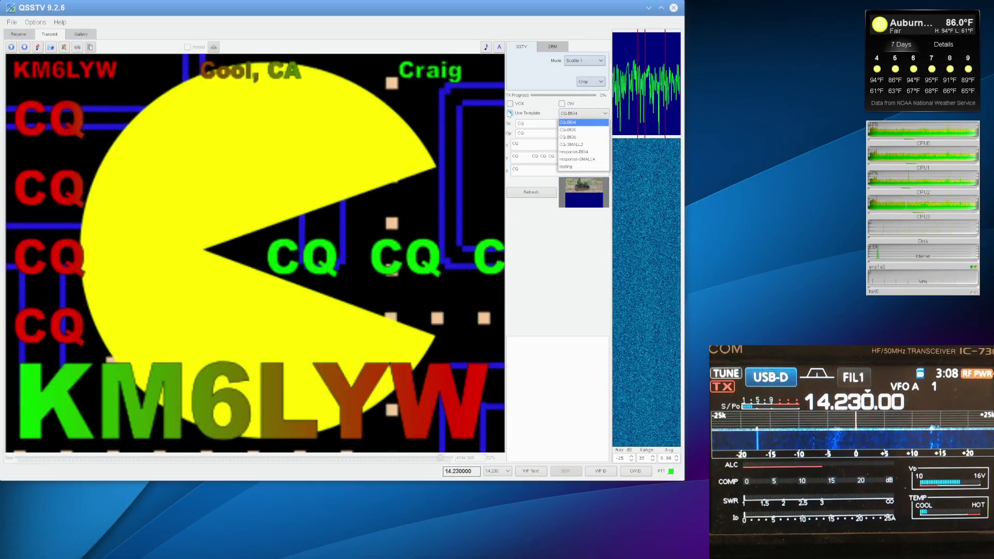
{"action": "left_click", "coordinate": [576, 130]}
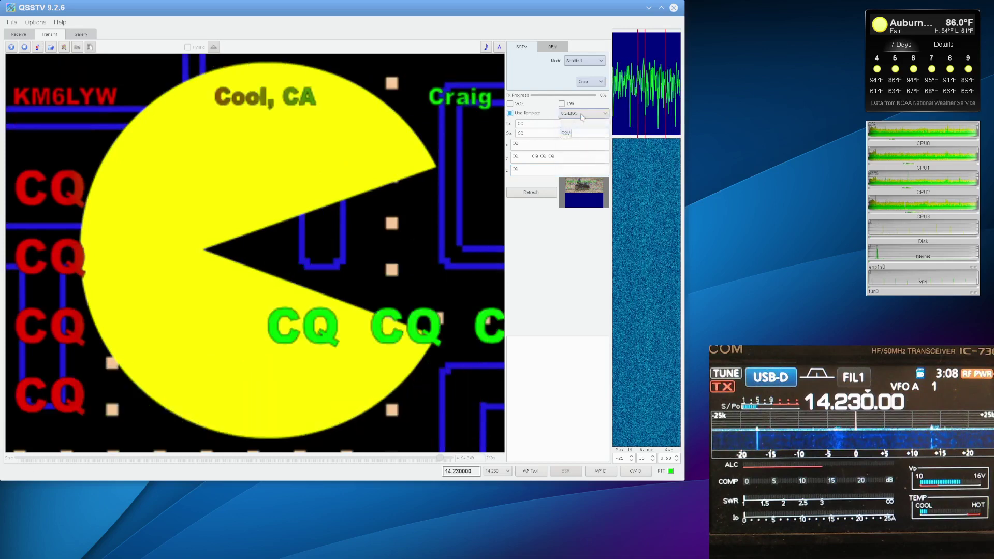
{"action": "left_click", "coordinate": [580, 113]}
{"action": "left_click", "coordinate": [580, 123]}
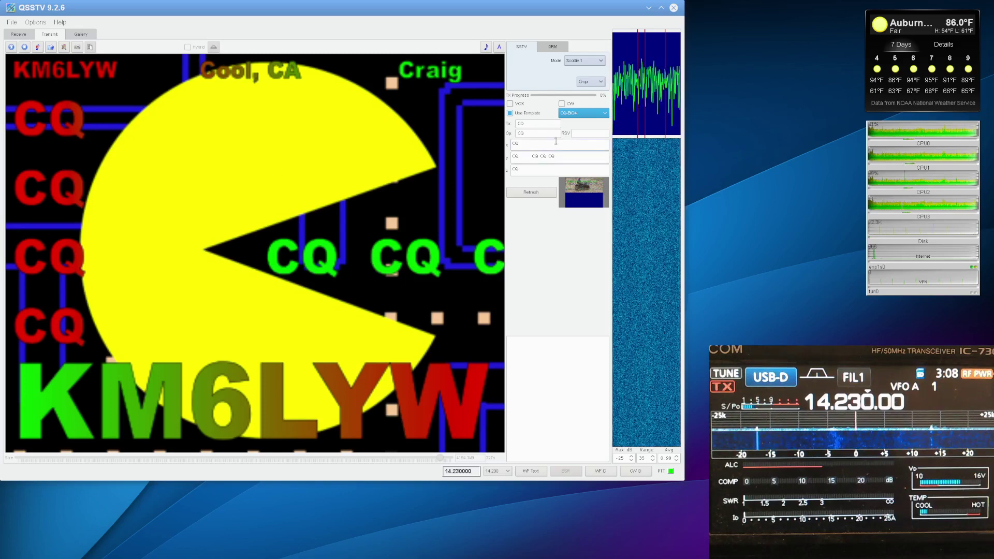
Replace the AA4BBB recipient call sign in the To line with CQ
{"action": "left_click", "coordinate": [539, 145]}
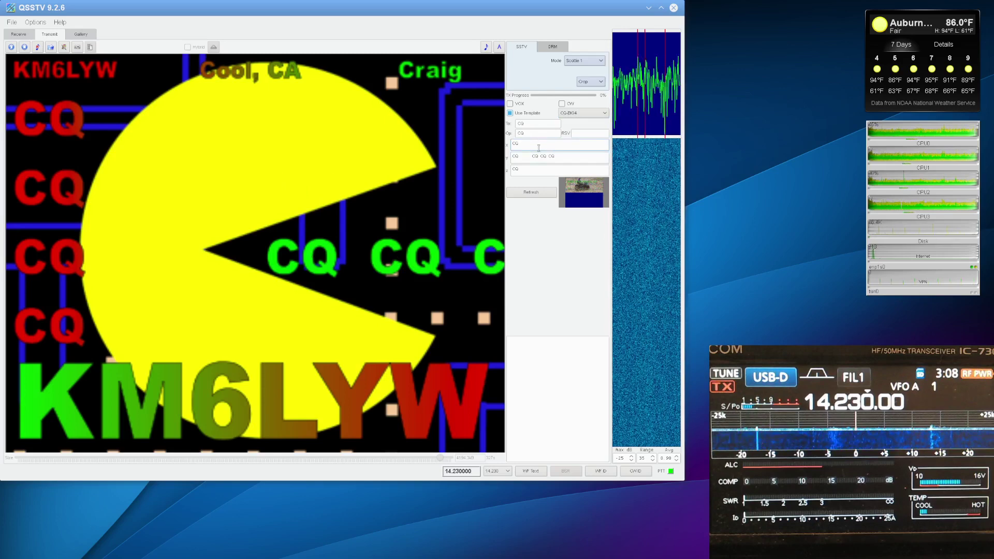
{"action": "left_click", "coordinate": [549, 126]}
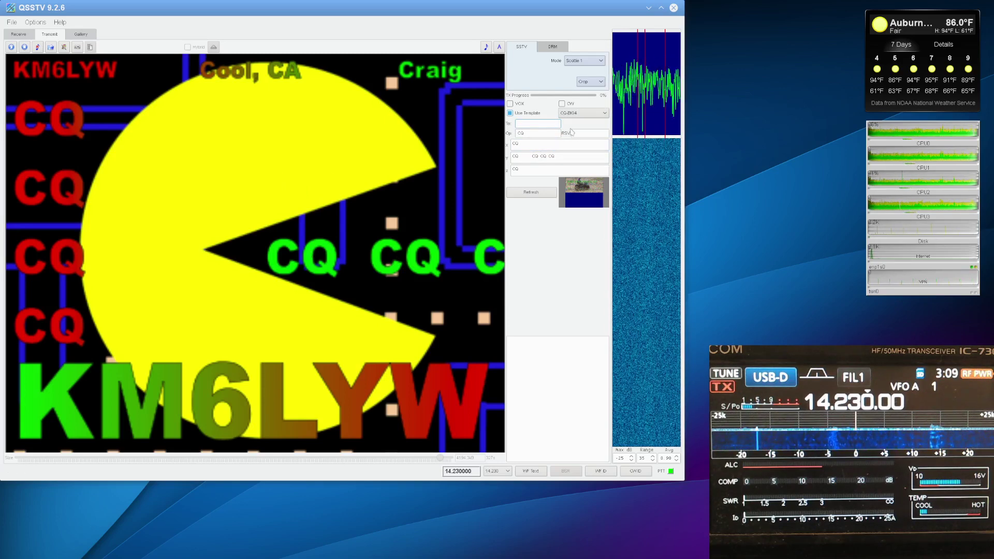
{"action": "type", "text": "AA4BBB"}
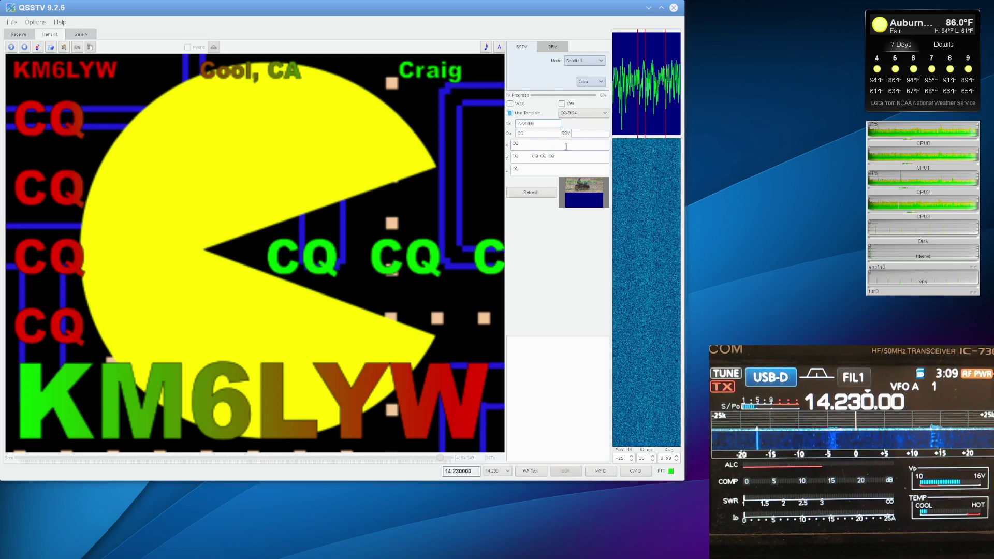
{"action": "left_click", "coordinate": [566, 145]}
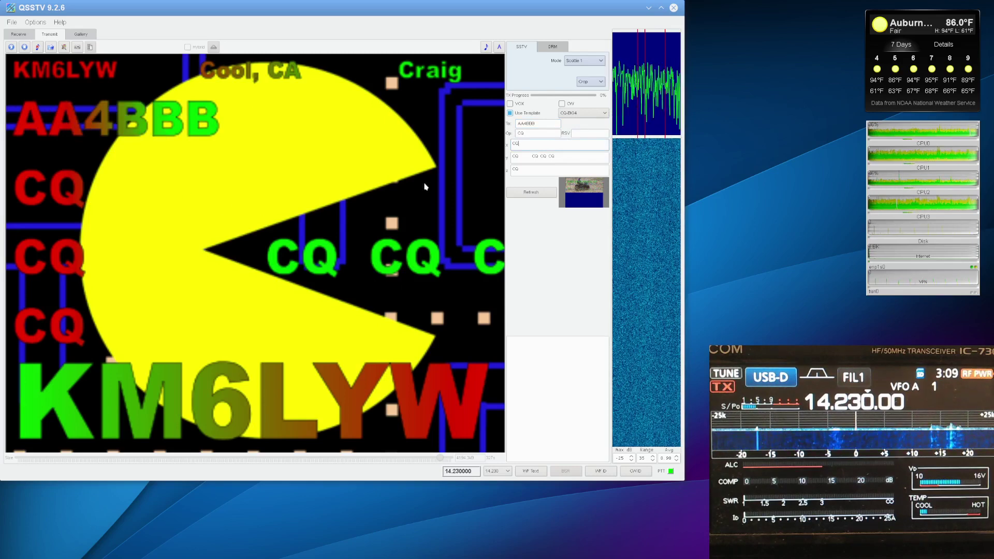
{"action": "double_click", "coordinate": [551, 124]}
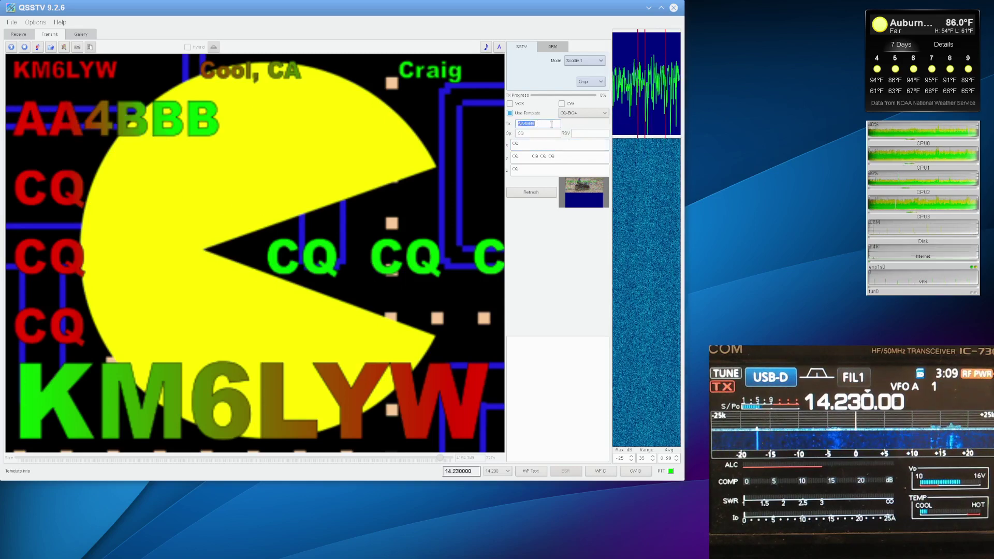
{"action": "key", "text": "Delete"}
{"action": "right_click", "coordinate": [518, 124]}
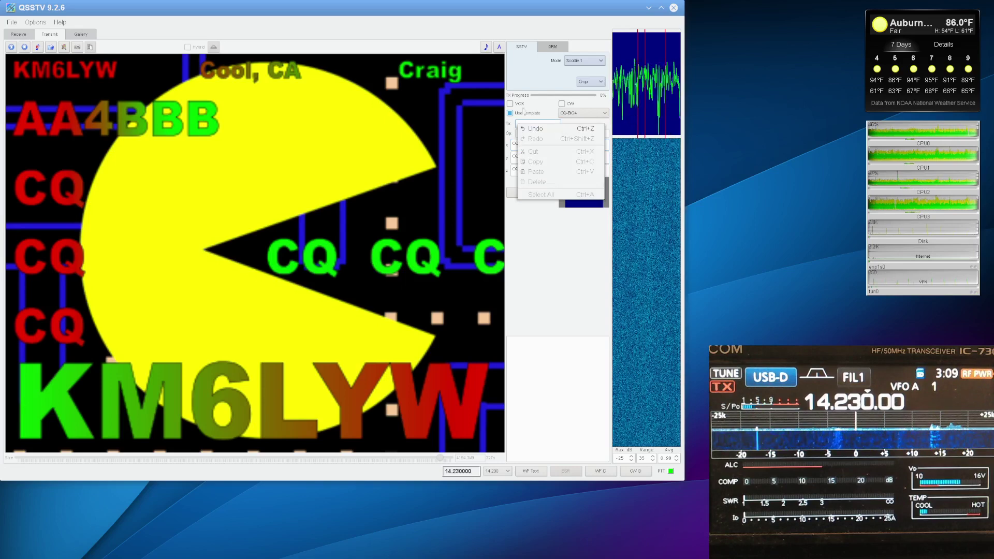
{"action": "left_click", "coordinate": [533, 123]}
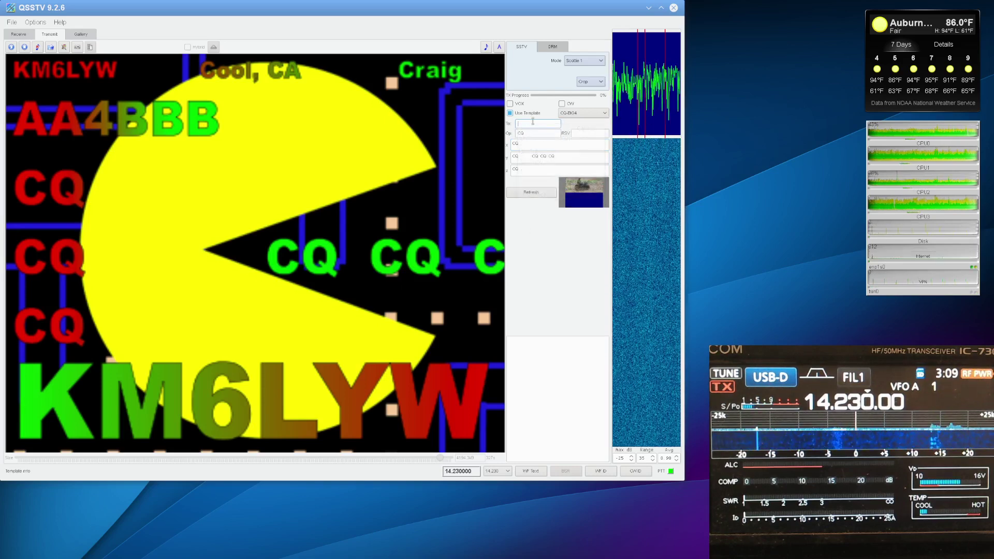
{"action": "type", "text": "CQ"}
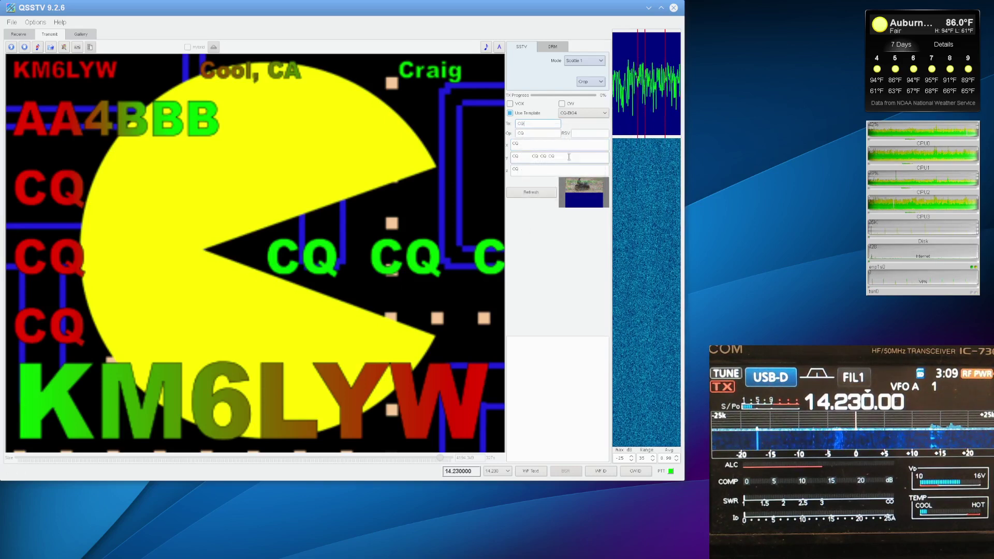
Trim the green CQ CQ CQ line by deleting its extra CQ repeats
{"action": "left_click_drag", "start_coordinate": [569, 156], "coordinate": [524, 157]}
{"action": "key", "text": "Delete"}
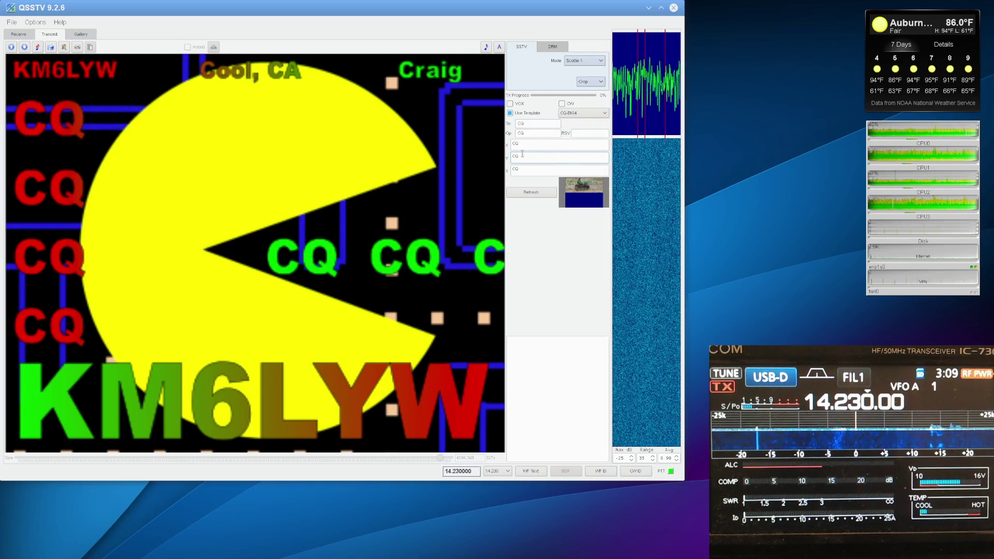
{"action": "right_click", "coordinate": [307, 180]}
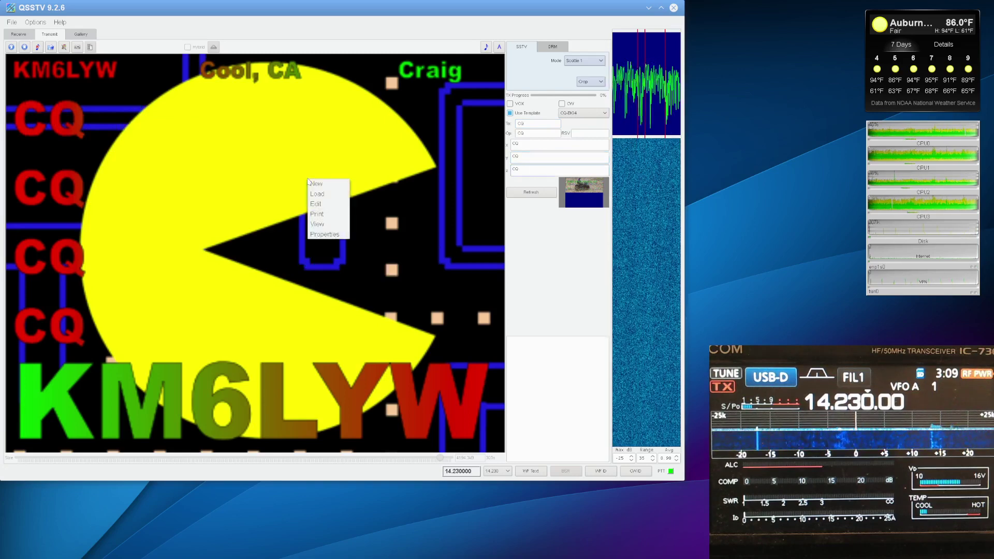
Load invader.jpg from tx_stock as the transmit background picture
{"action": "left_click", "coordinate": [317, 194]}
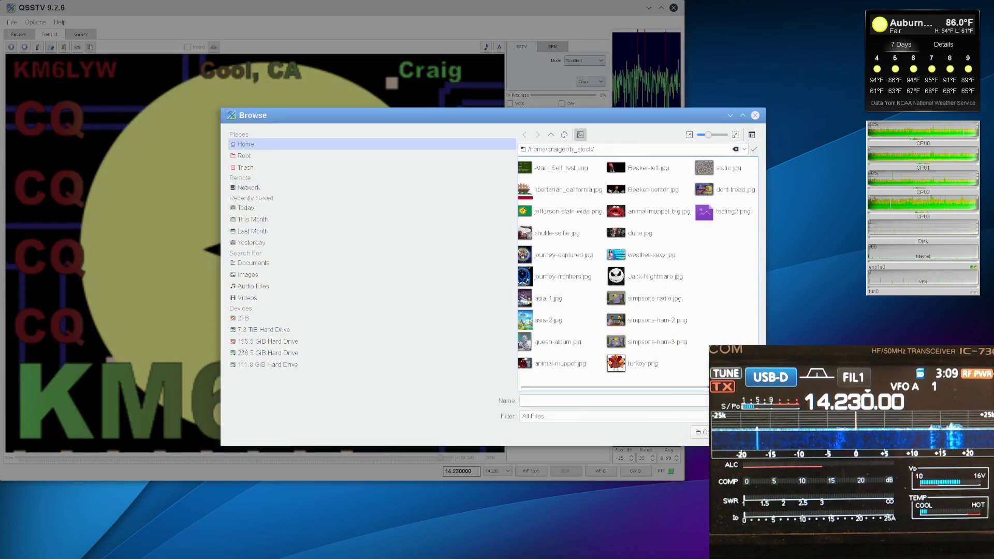
{"action": "left_click_drag", "start_coordinate": [614, 113], "coordinate": [472, 119]}
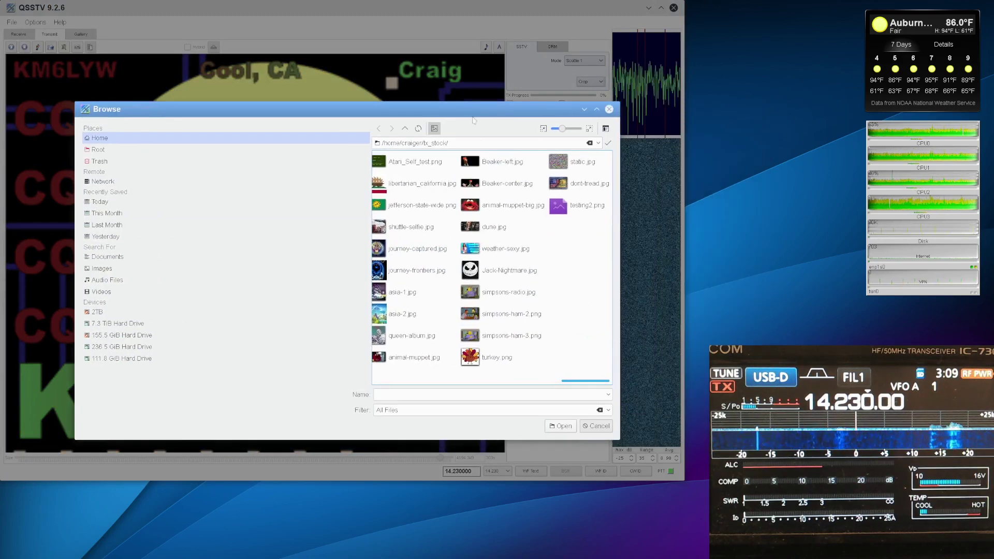
{"action": "scroll", "coordinate": [562, 380], "scroll_direction": "left", "scroll_amount": 3}
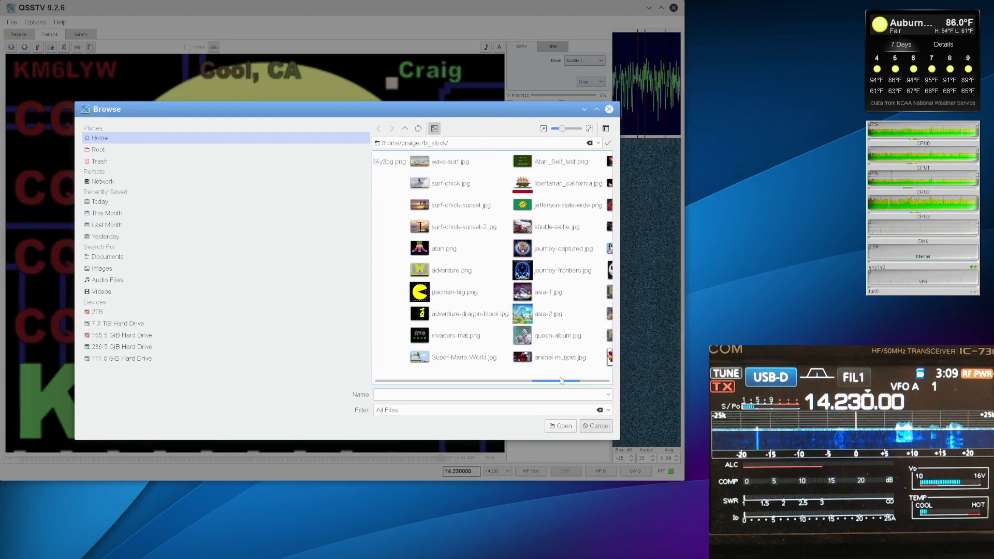
{"action": "left_click_drag", "start_coordinate": [562, 380], "coordinate": [484, 382]}
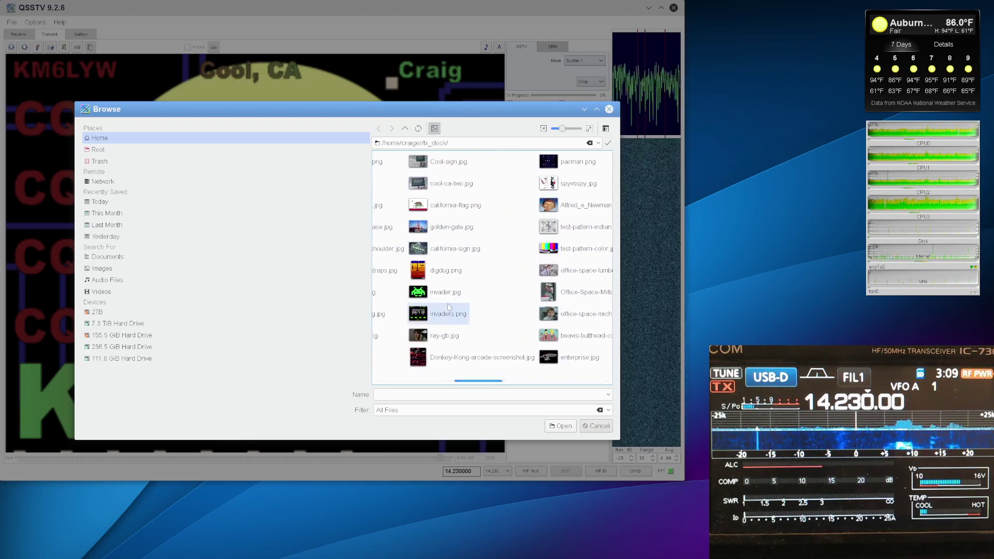
{"action": "double_click", "coordinate": [445, 293]}
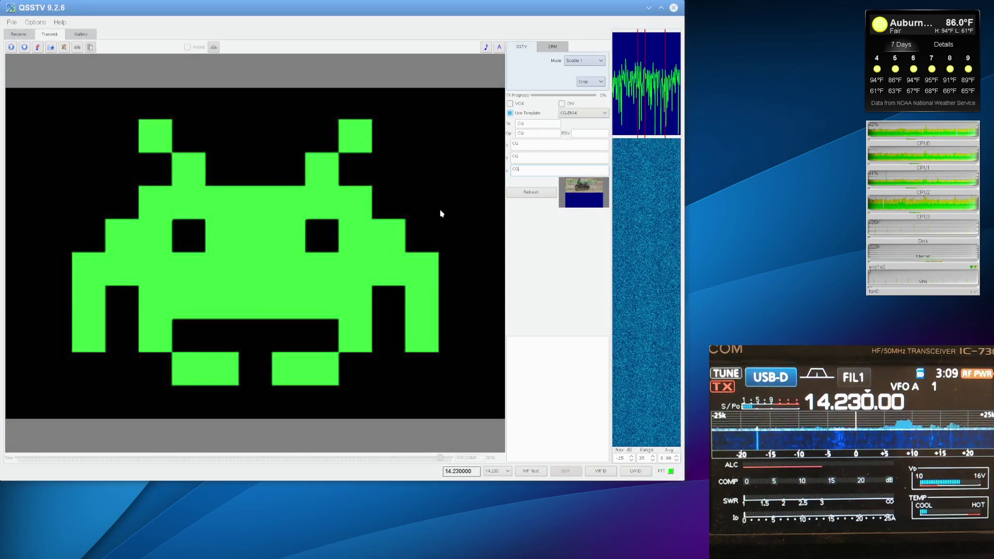
Swap the background to cylong-head.jpg and set picture scaling to Fit
{"action": "right_click", "coordinate": [448, 171]}
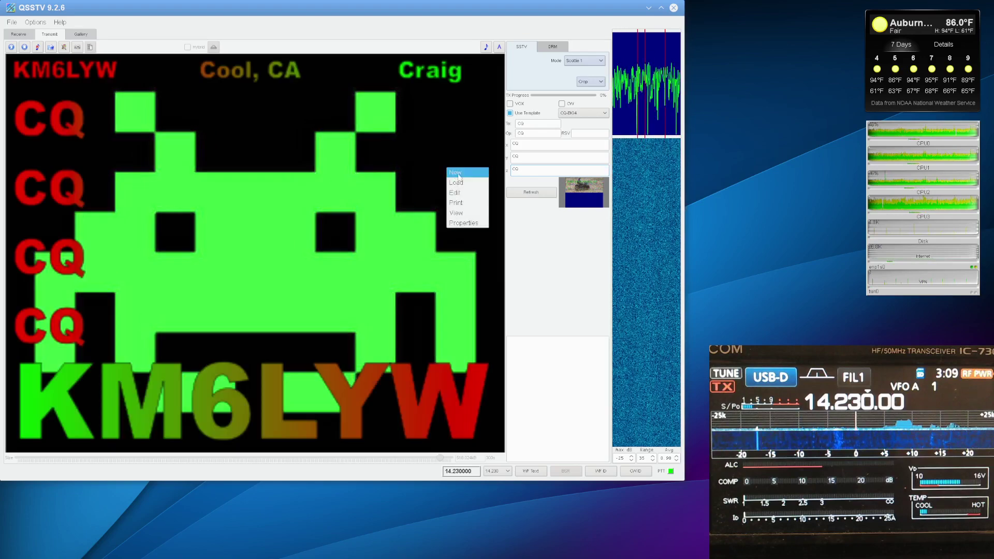
{"action": "left_click", "coordinate": [463, 185]}
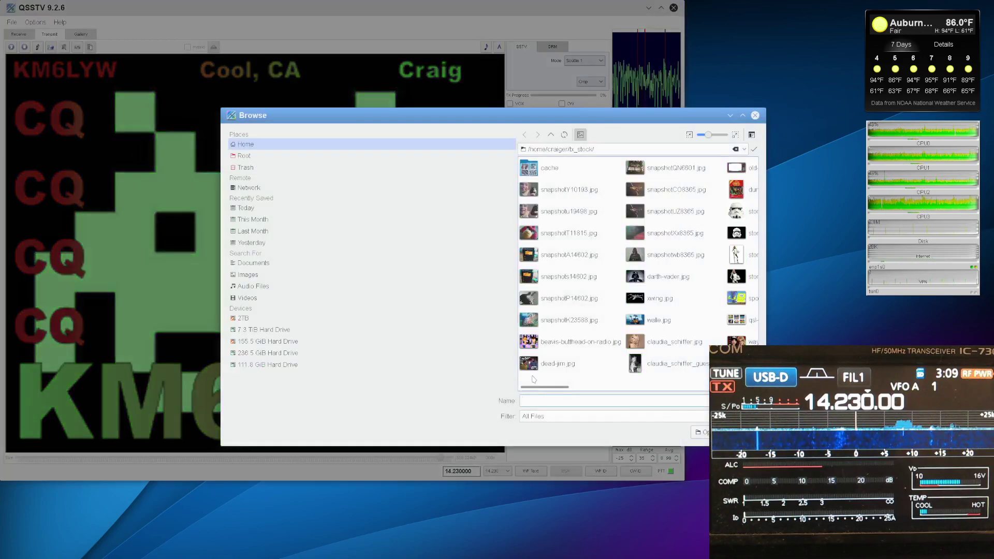
{"action": "scroll", "coordinate": [588, 395], "scroll_direction": "right", "scroll_amount": 2}
{"action": "scroll", "coordinate": [588, 395], "scroll_direction": "right", "scroll_amount": 1}
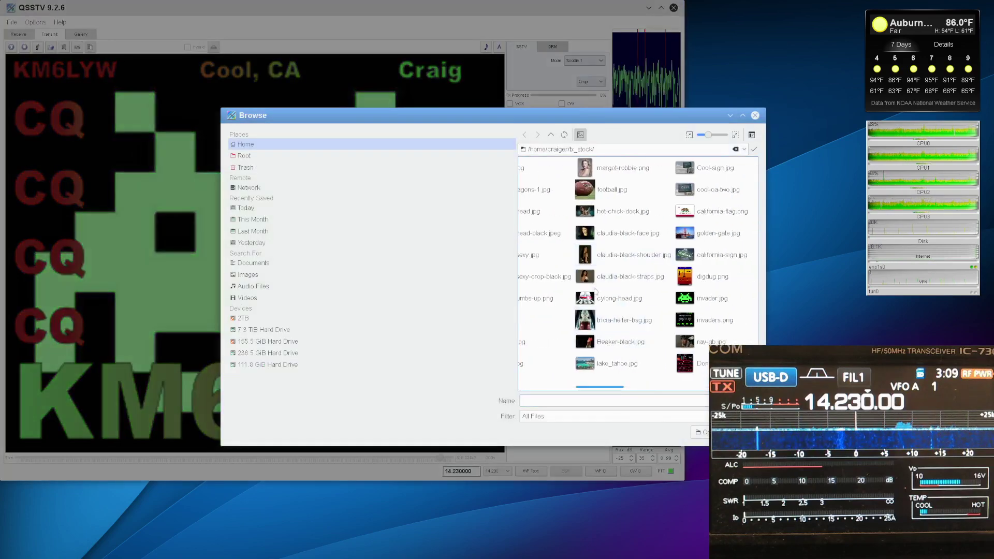
{"action": "double_click", "coordinate": [586, 301]}
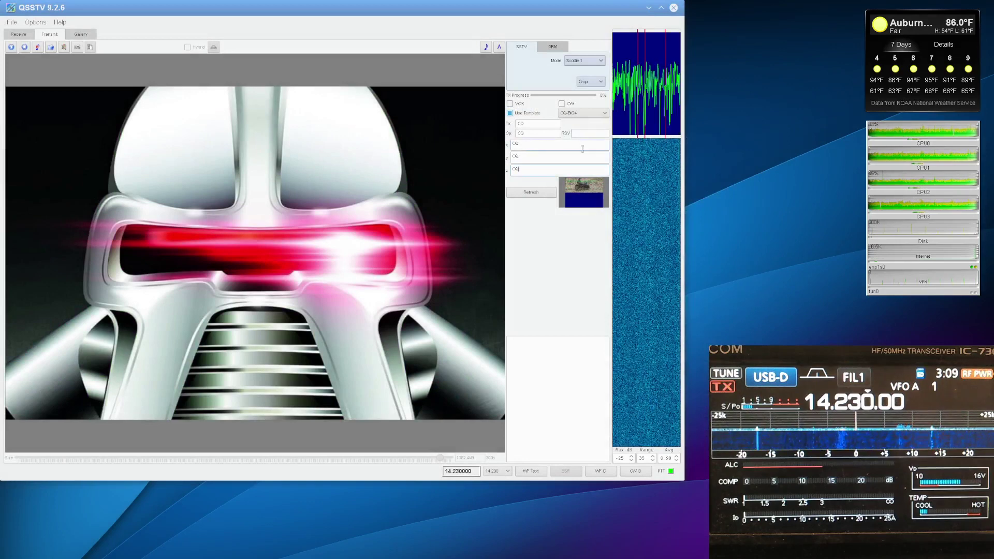
{"action": "left_click", "coordinate": [582, 149]}
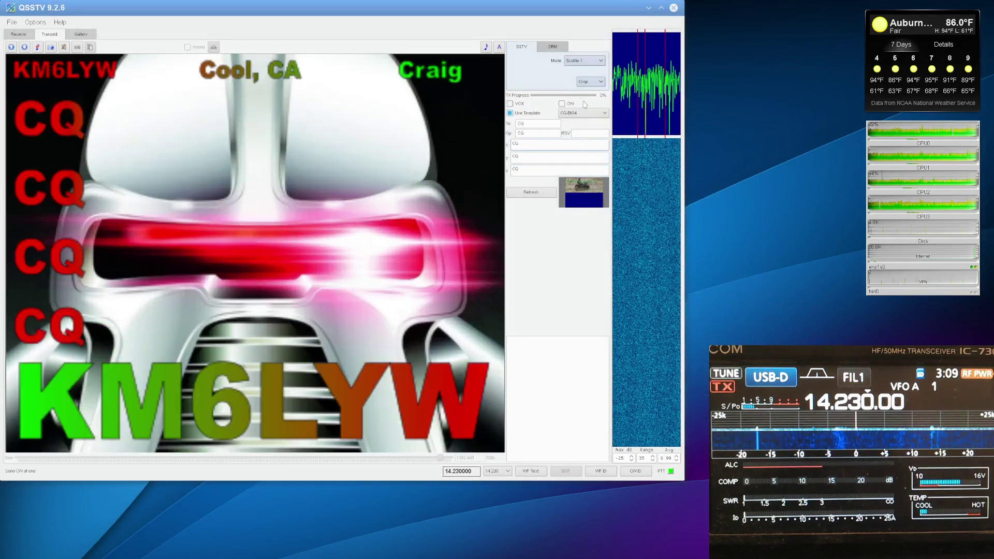
{"action": "left_click", "coordinate": [591, 105]}
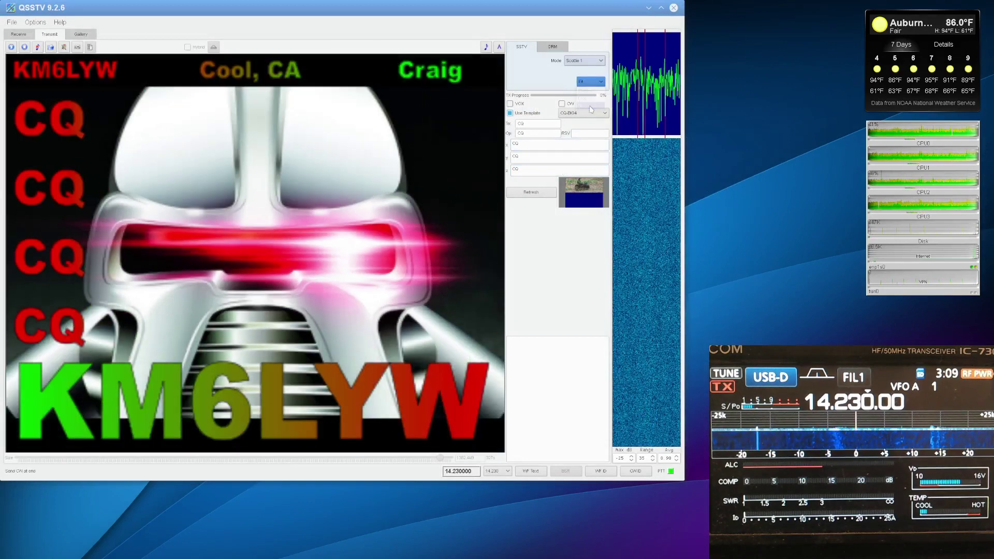
{"action": "right_click", "coordinate": [363, 188]}
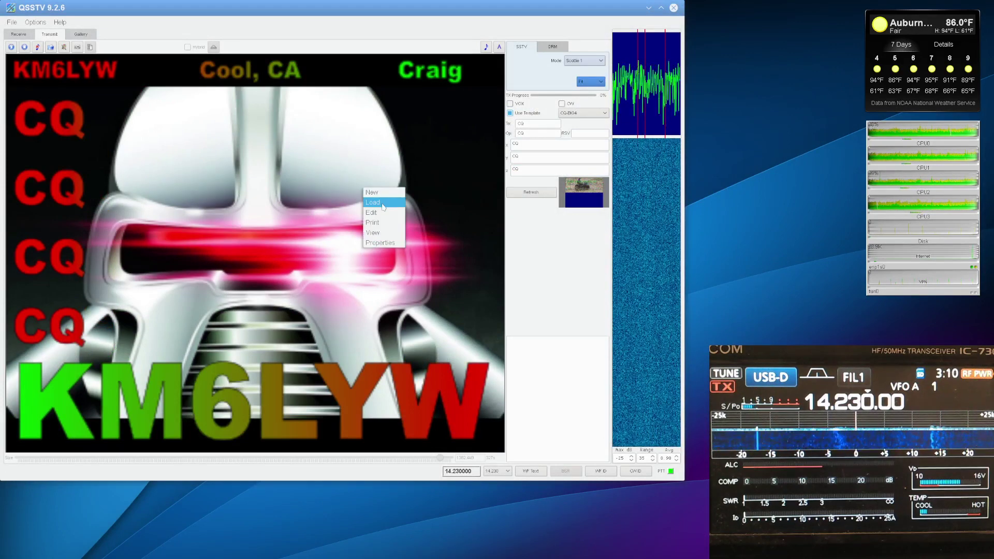
{"action": "left_click", "coordinate": [305, 143]}
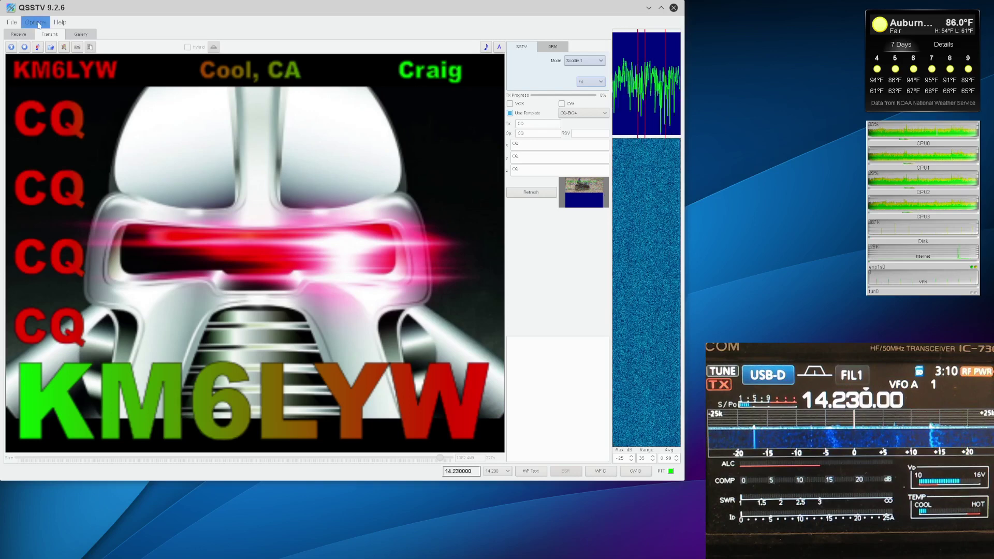
Start the transmission of the Cylon CQ picture in Scottie 1 on 14.230000 MHz
{"action": "left_click", "coordinate": [11, 48]}
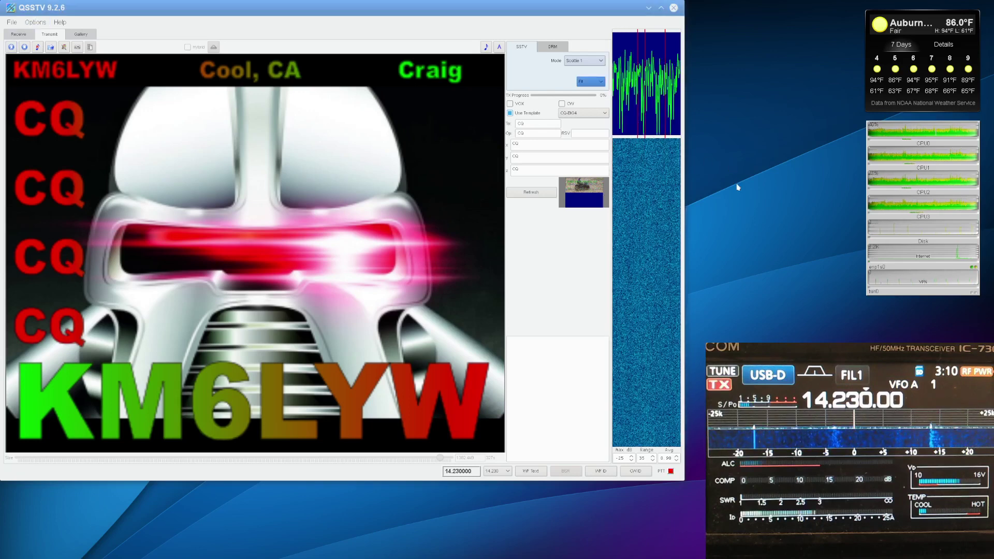
Leave QSSTV sending the KM6LYW CQ picture by clicking the empty desktop
{"action": "left_click", "coordinate": [807, 239]}
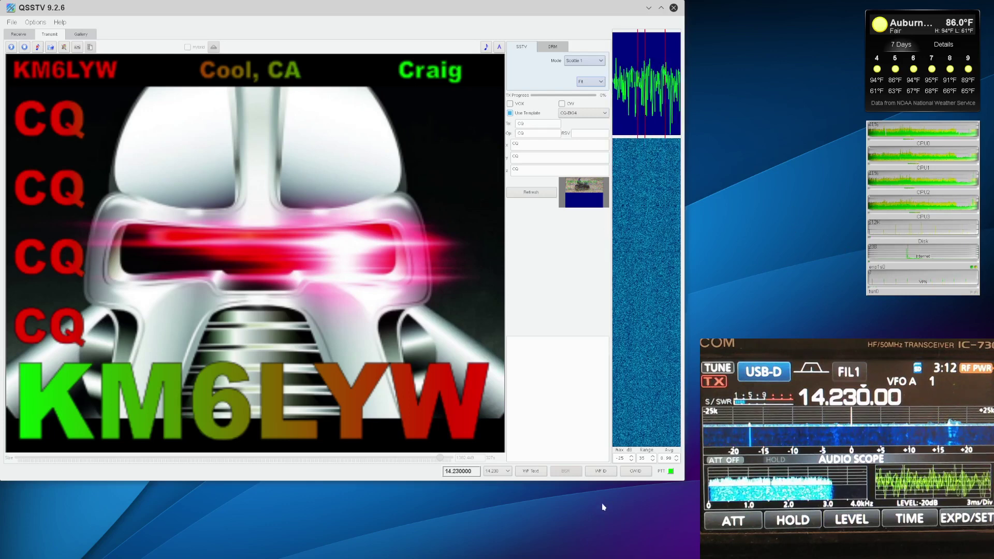
Send the Morse CW ID, then open the Waterfall Text messages dialog
{"action": "left_click", "coordinate": [636, 472]}
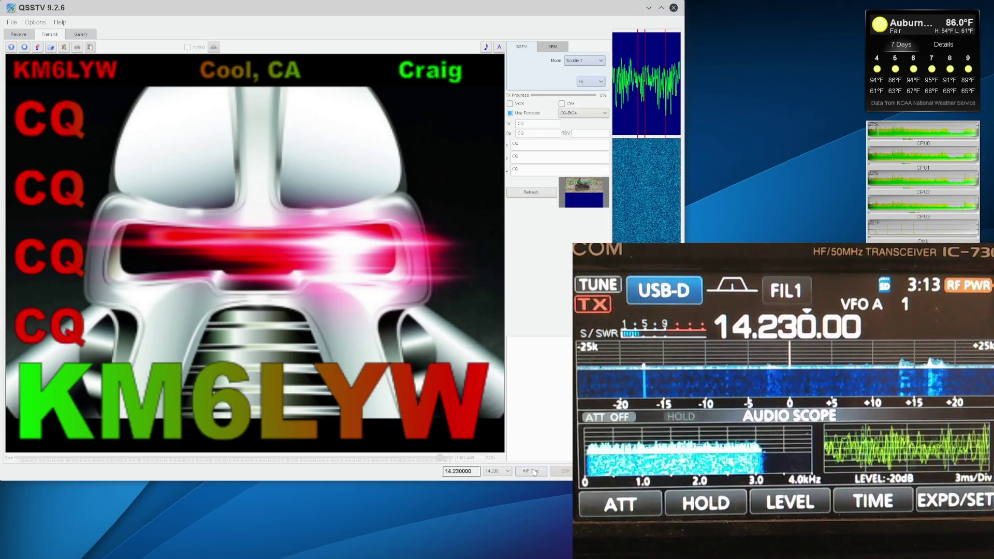
{"action": "left_click", "coordinate": [534, 471]}
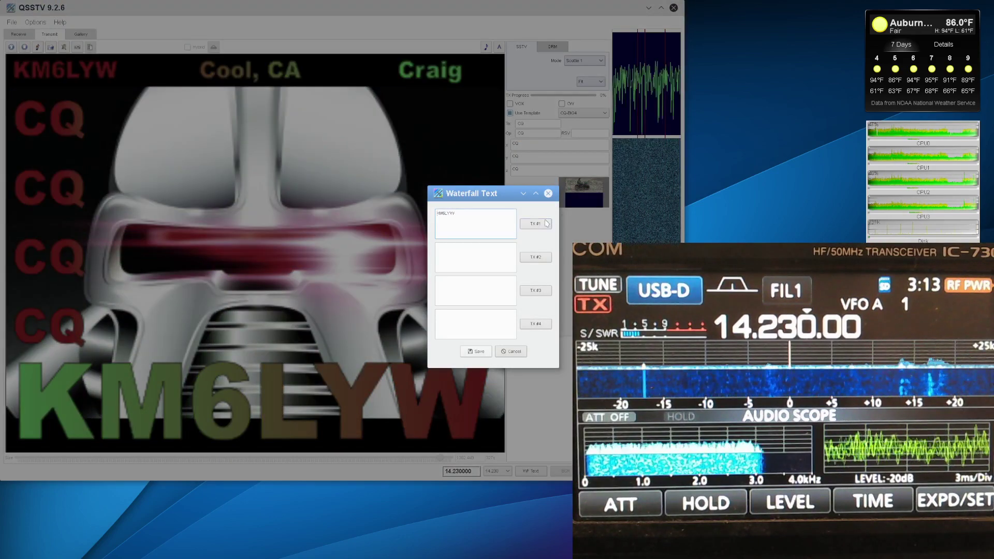
Transmit waterfall message TX #1 with KM6LYW, then check the Receive view
{"action": "left_click", "coordinate": [547, 223]}
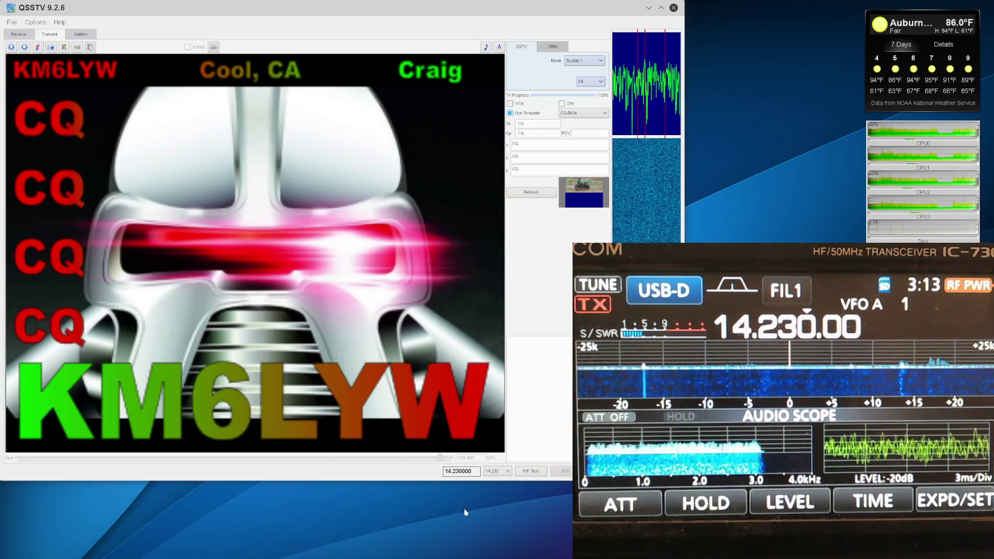
{"action": "left_click", "coordinate": [18, 34]}
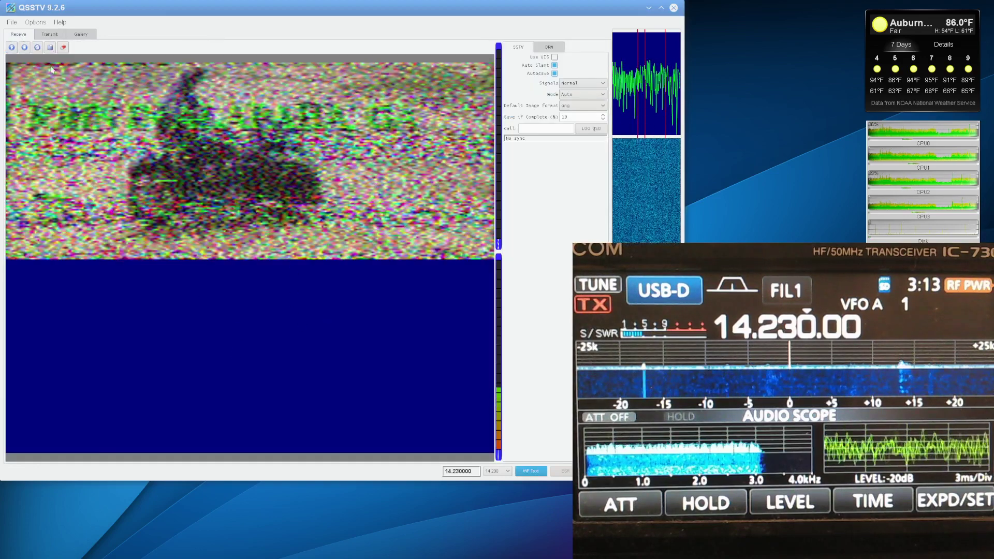
Return to QSSTV's Transmit view, then switch to the Brave browser window
{"action": "left_click", "coordinate": [50, 34]}
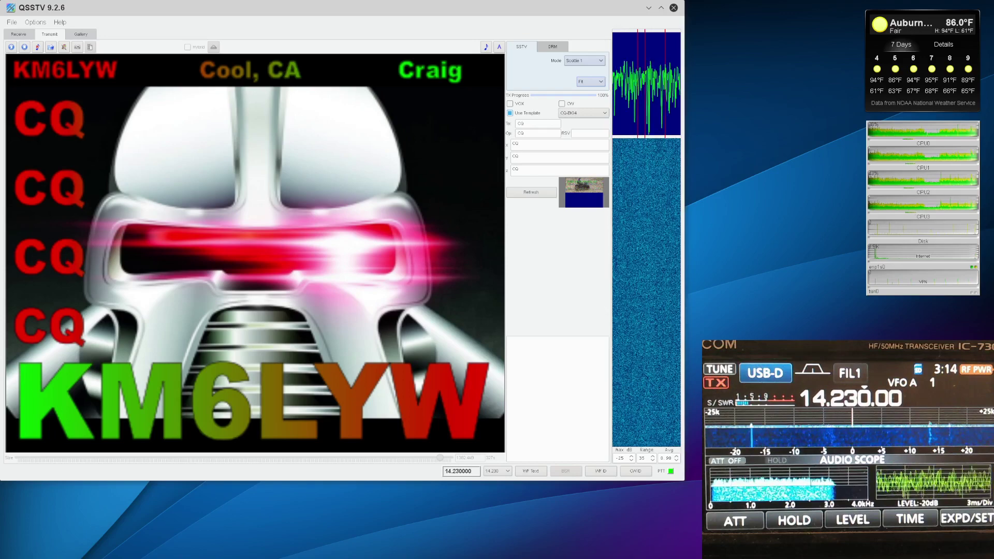
{"action": "key", "text": "alt+Tab"}
Reload the World SSTV Cam's grid, widen the browser window and zoom the page in one step
{"action": "left_click", "coordinate": [186, 23]}
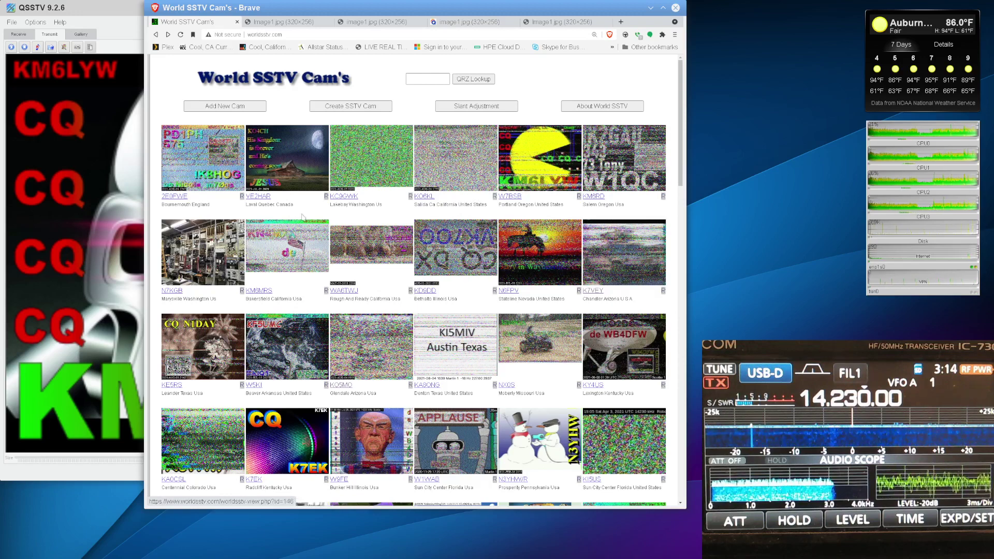
{"action": "left_click", "coordinate": [180, 34]}
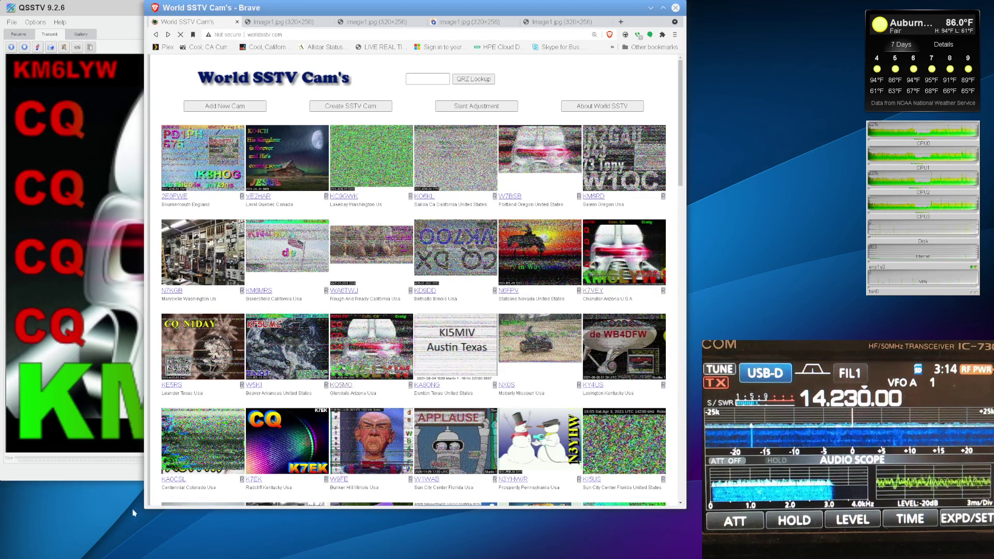
{"action": "left_click_drag", "start_coordinate": [145, 509], "coordinate": [29, 524]}
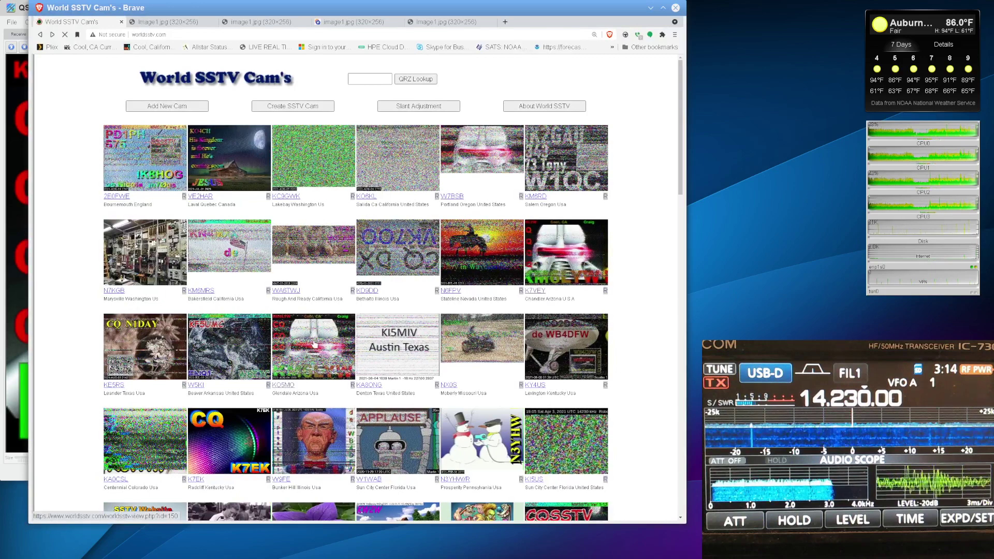
{"action": "key", "text": "ctrl+plus"}
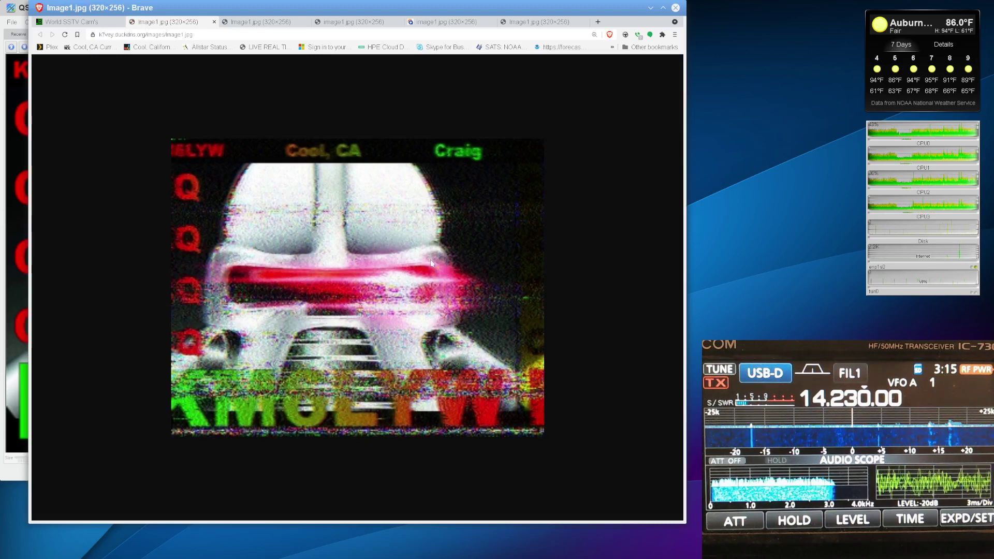
Compare the received Cylon CQ copies across the image tabs, then minimize Brave
{"action": "left_click", "coordinate": [87, 23]}
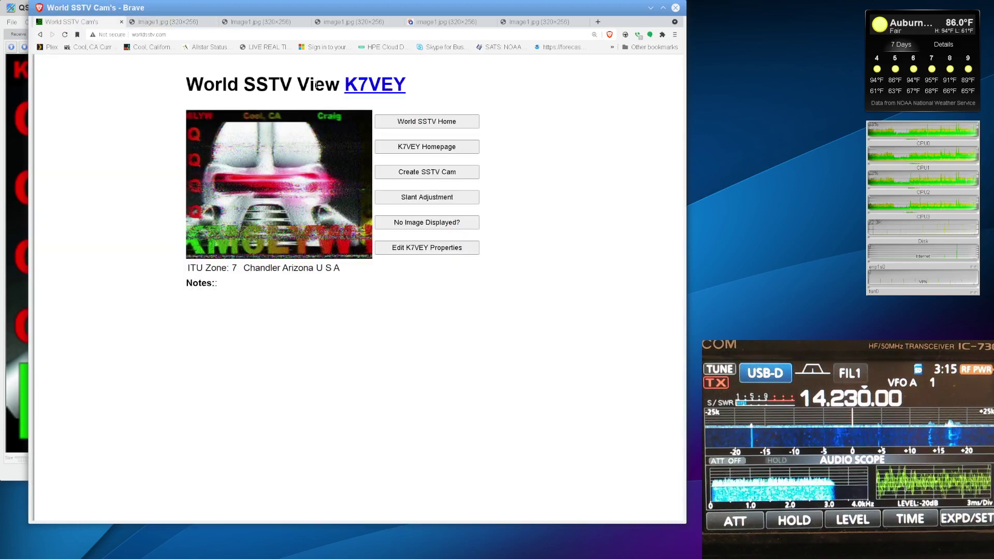
{"action": "left_click", "coordinate": [170, 22]}
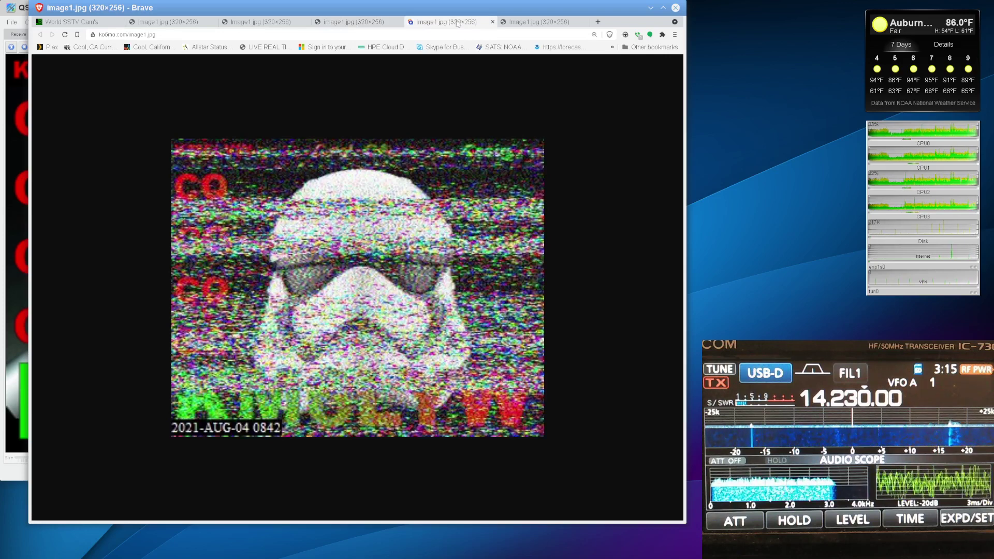
{"action": "left_click", "coordinate": [536, 24]}
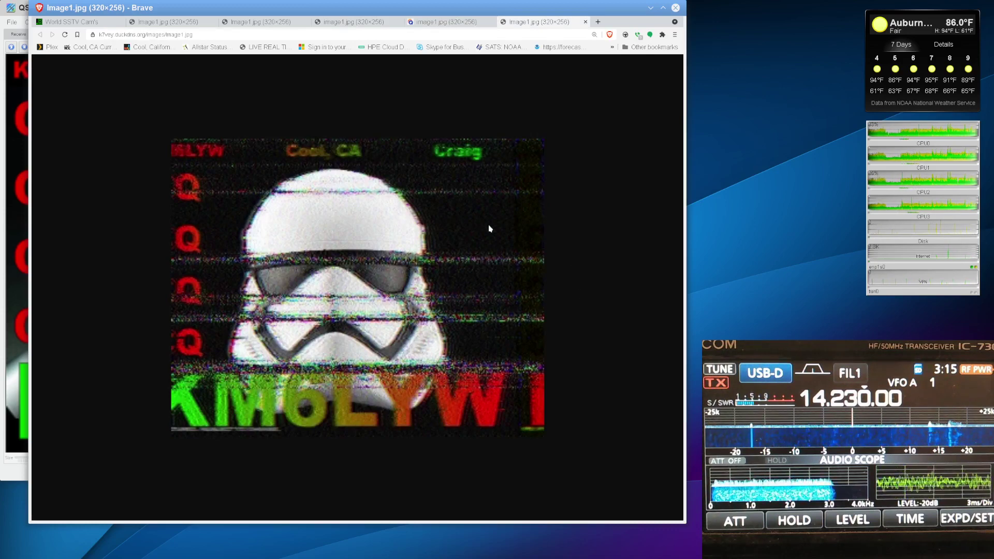
{"action": "left_click", "coordinate": [104, 22]}
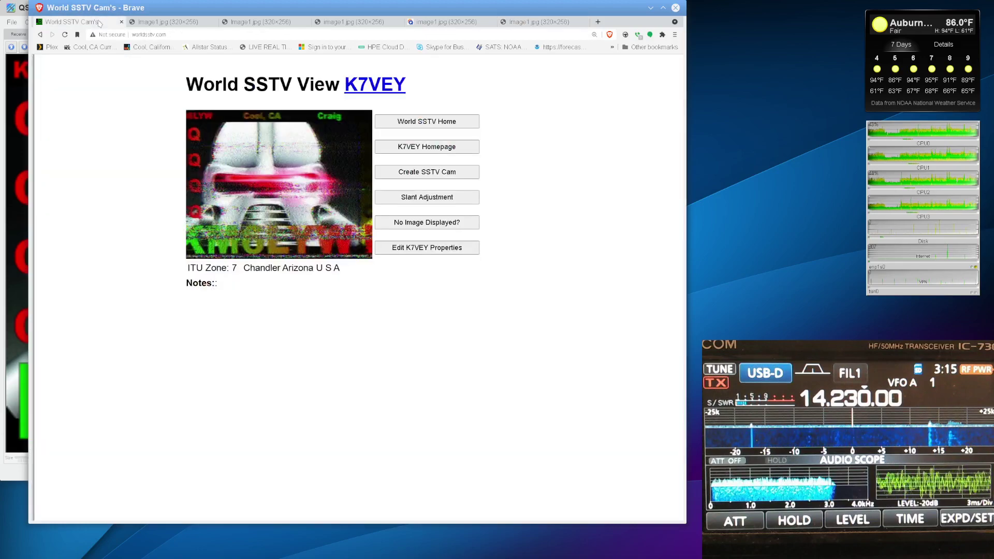
{"action": "left_click", "coordinate": [651, 8]}
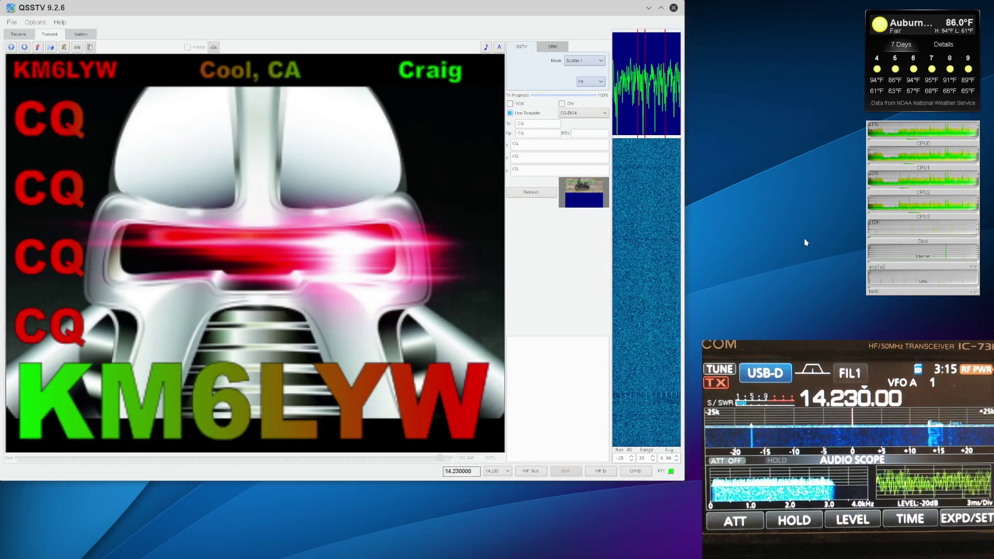
View QSSTV's Receive screen and received-image Gallery, then Alt+Tab to another window
{"action": "left_click", "coordinate": [19, 33]}
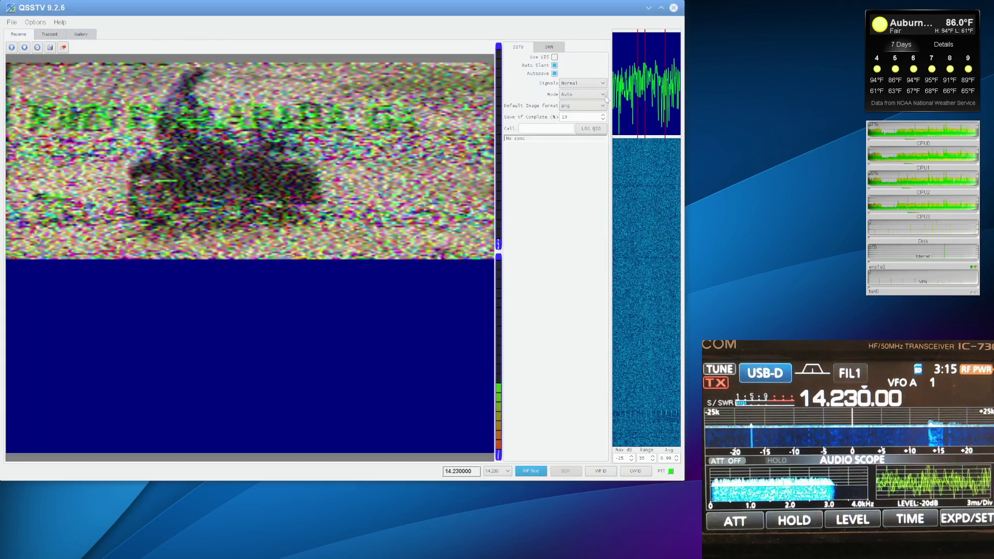
{"action": "left_click", "coordinate": [83, 34]}
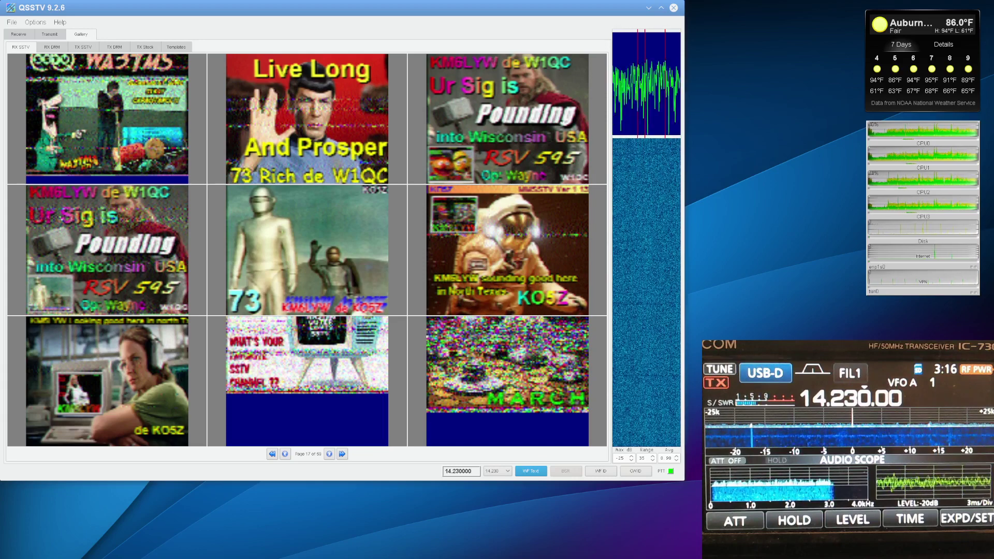
{"action": "key", "text": "alt+Tab"}
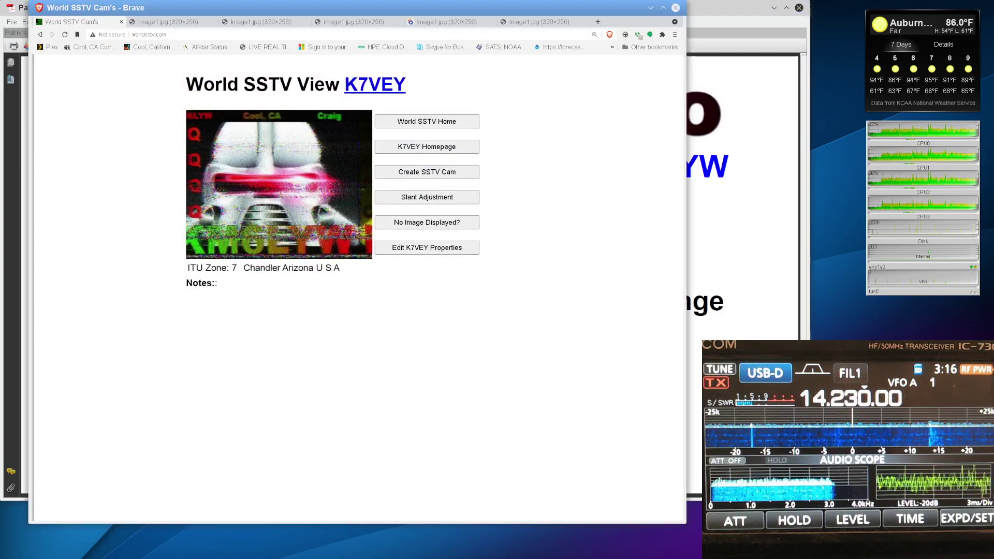
Bring the Dropbox photo viewer forward, move it up-left, and advance to IMG_1408.jpg (2 of 4)
{"action": "key", "text": "alt+Tab"}
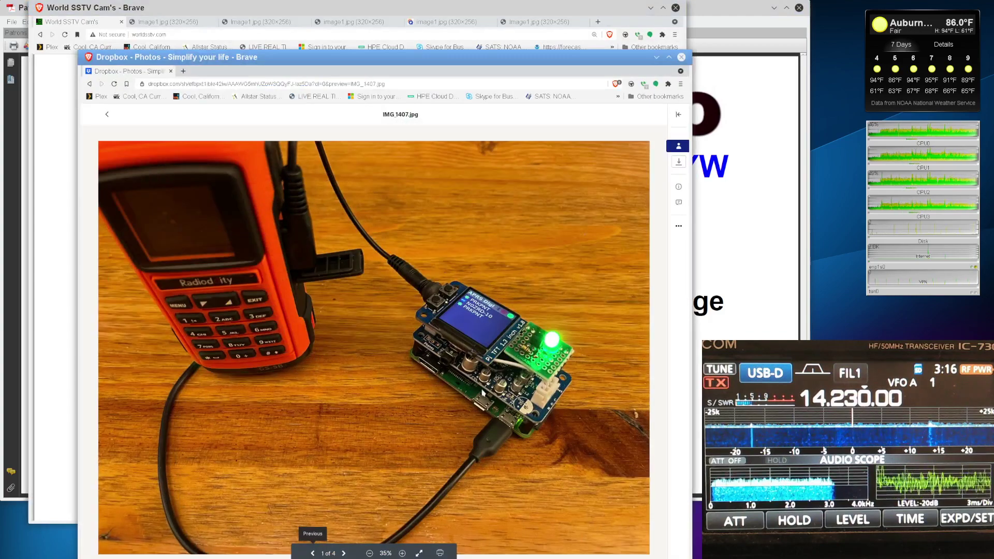
{"action": "left_click_drag", "start_coordinate": [490, 57], "coordinate": [471, 31]}
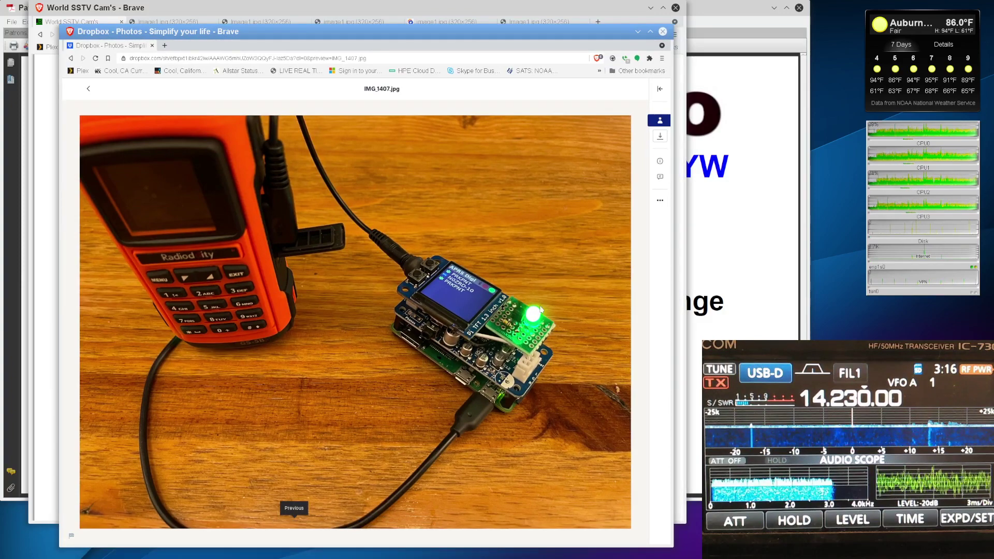
{"action": "mouse_move", "coordinate": [339, 389]}
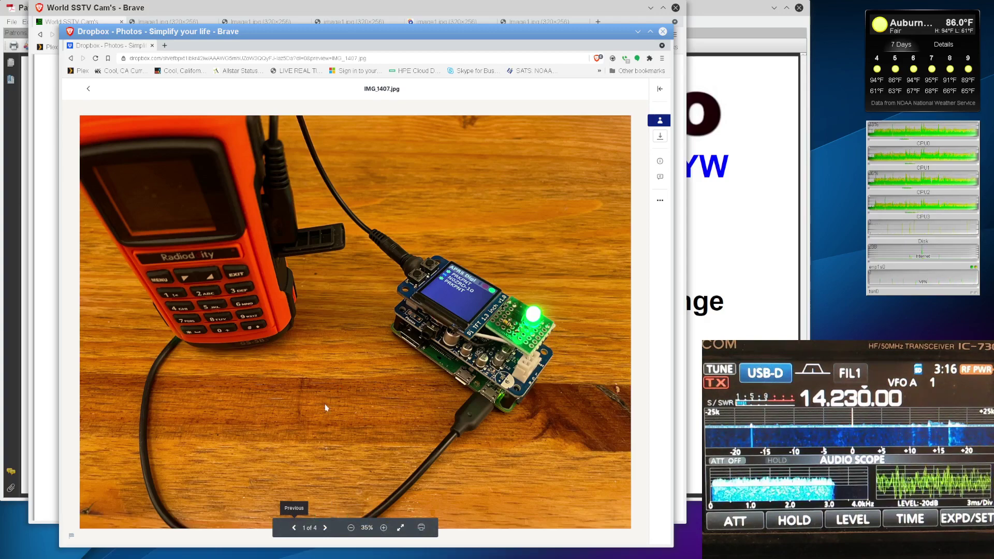
{"action": "left_click", "coordinate": [325, 529]}
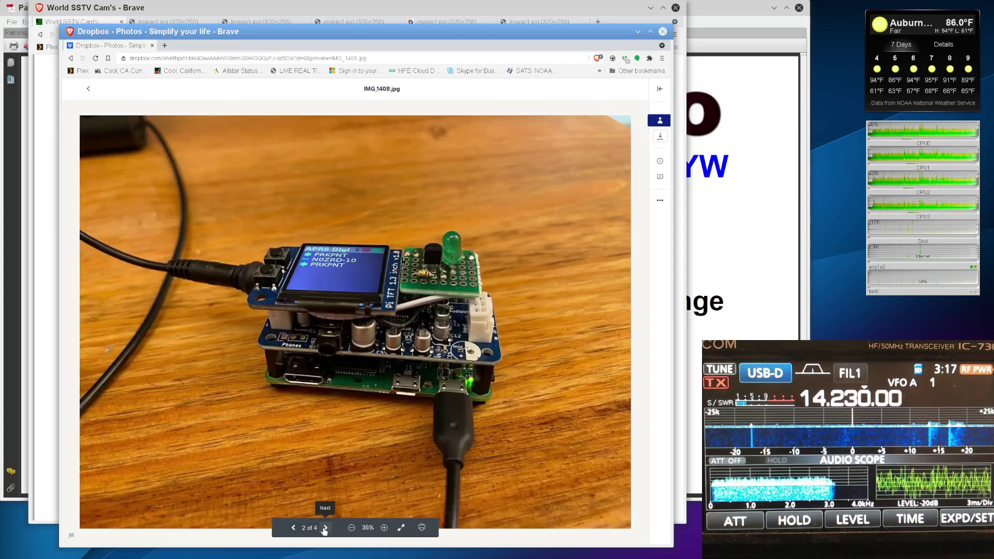
Page forward to the last photo, then step back to IMG_1409.jpg (3 of 4)
{"action": "left_click", "coordinate": [325, 528]}
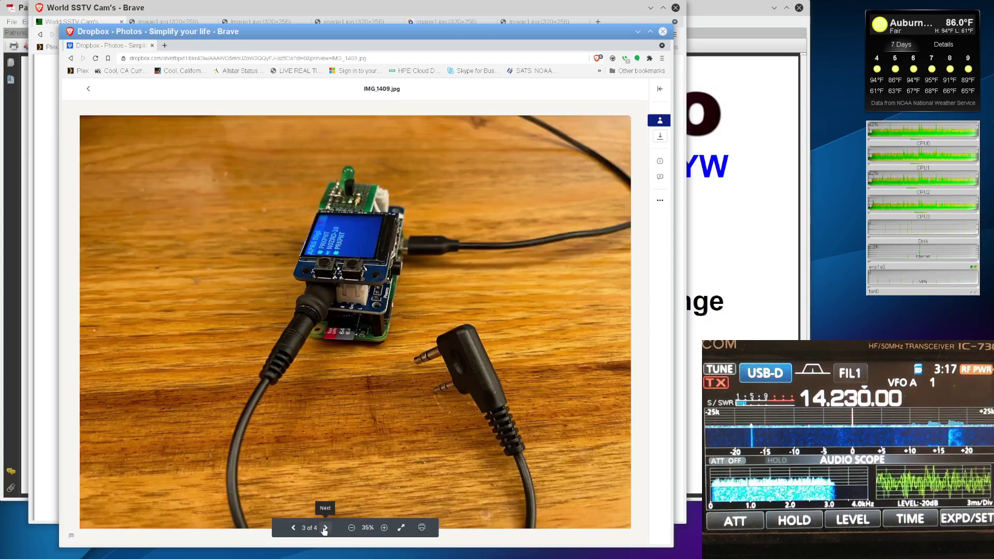
{"action": "left_click", "coordinate": [325, 528]}
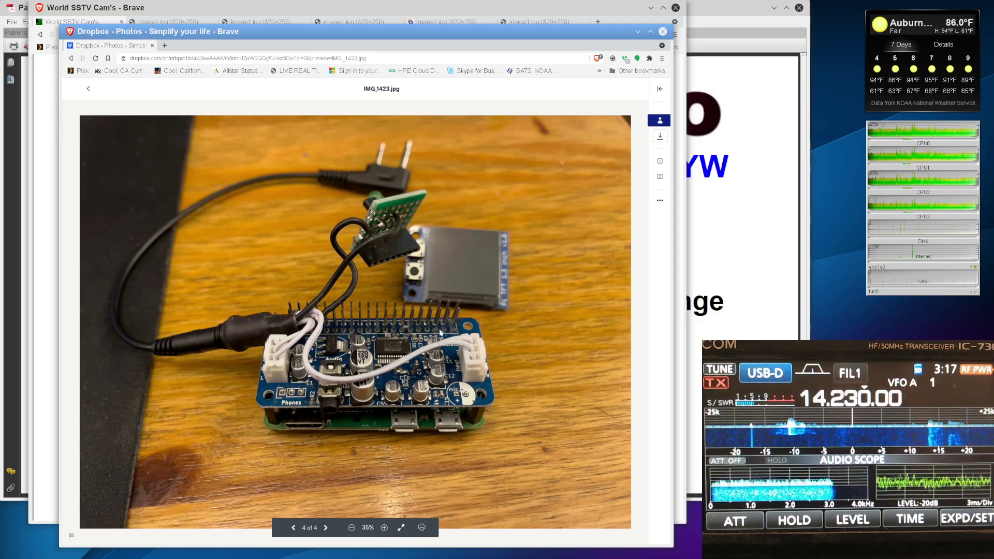
{"action": "left_click", "coordinate": [294, 528]}
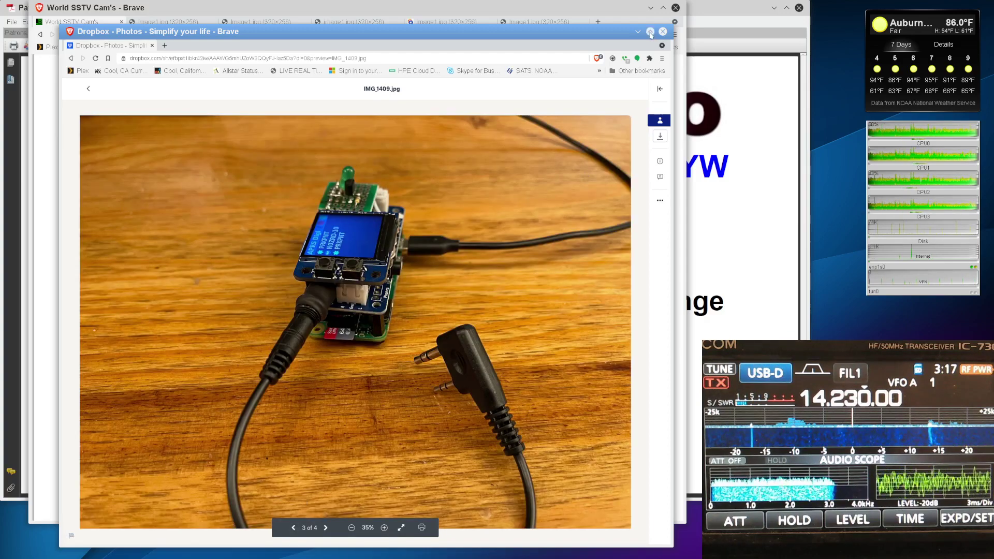
Minimize the Dropbox photo viewer so the World SSTV K7VEY page shows again
{"action": "left_click", "coordinate": [638, 31]}
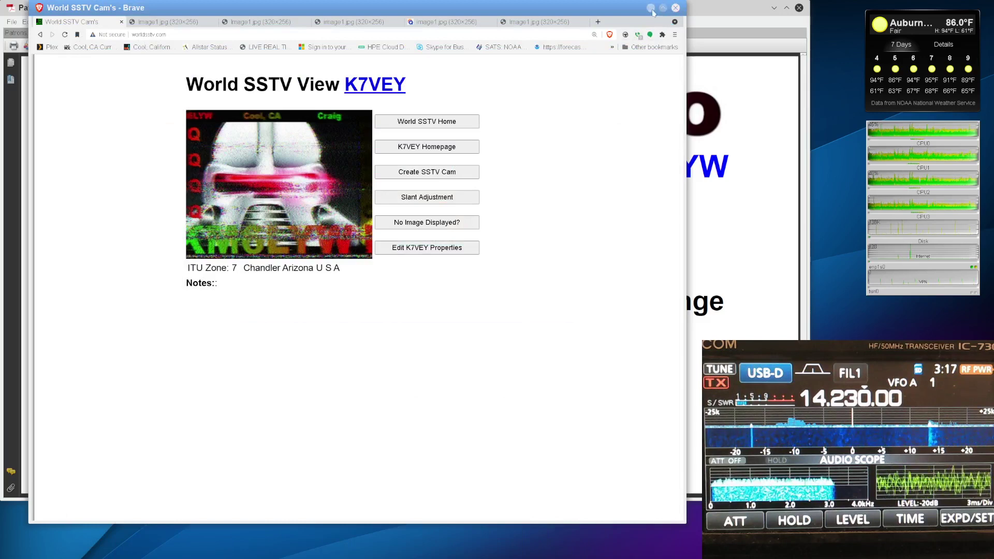